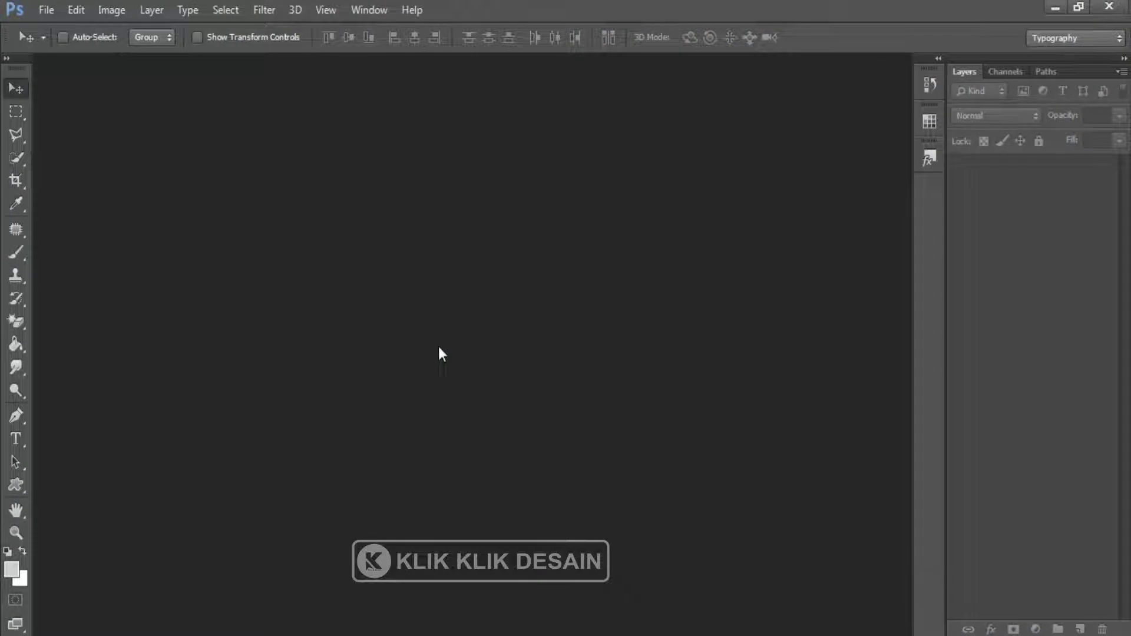
click(45, 12)
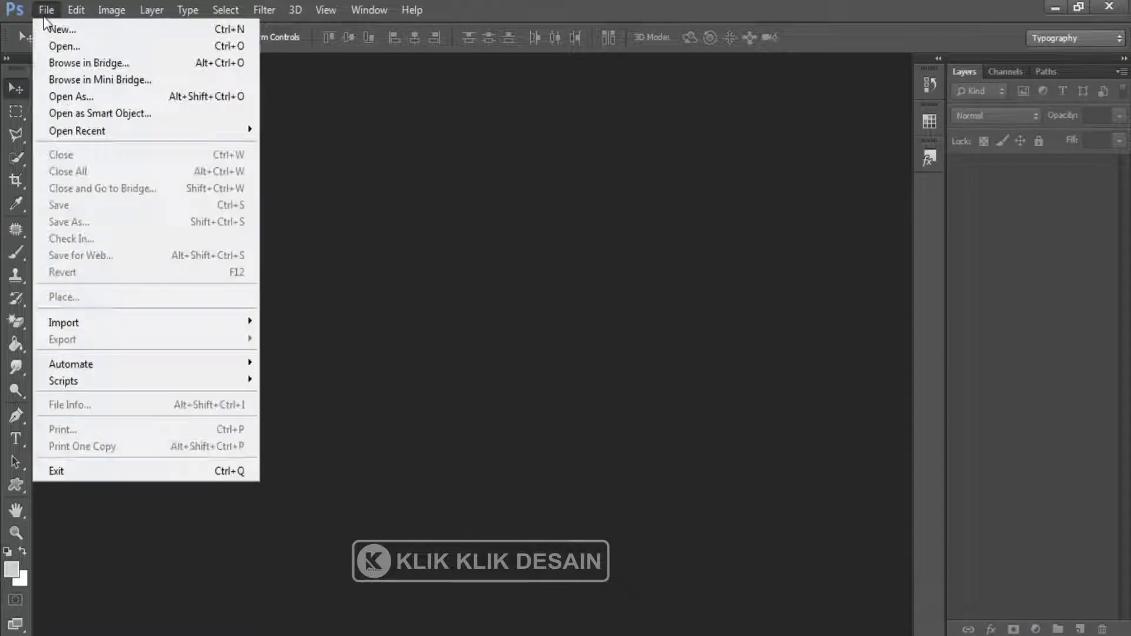
click(64, 47)
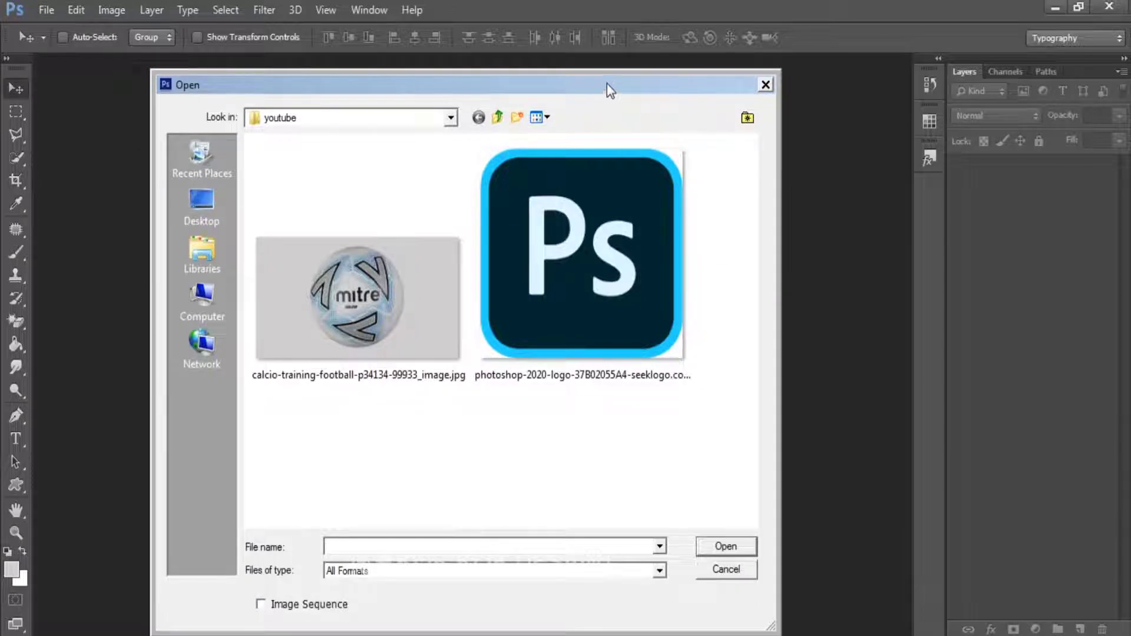
double_click(405, 302)
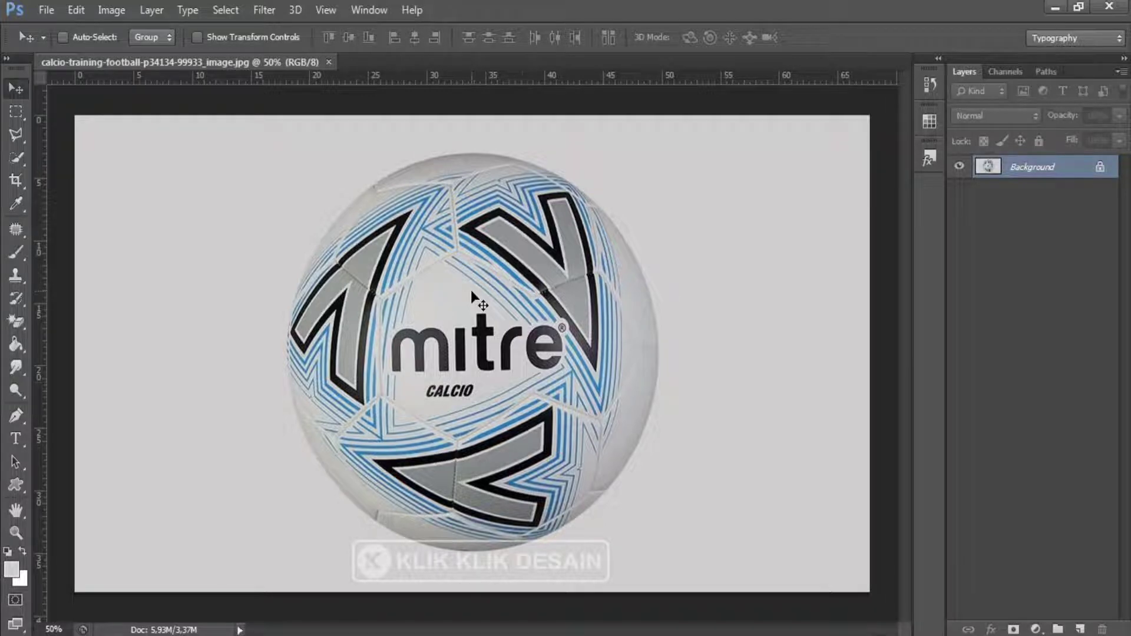
double_click(1073, 171)
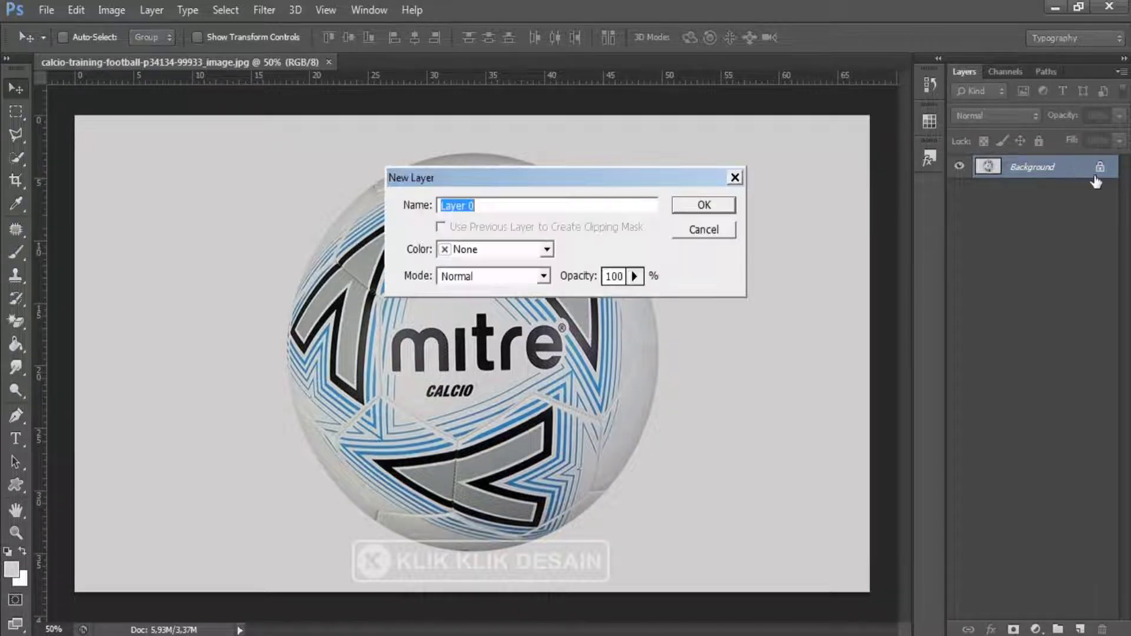
click(704, 206)
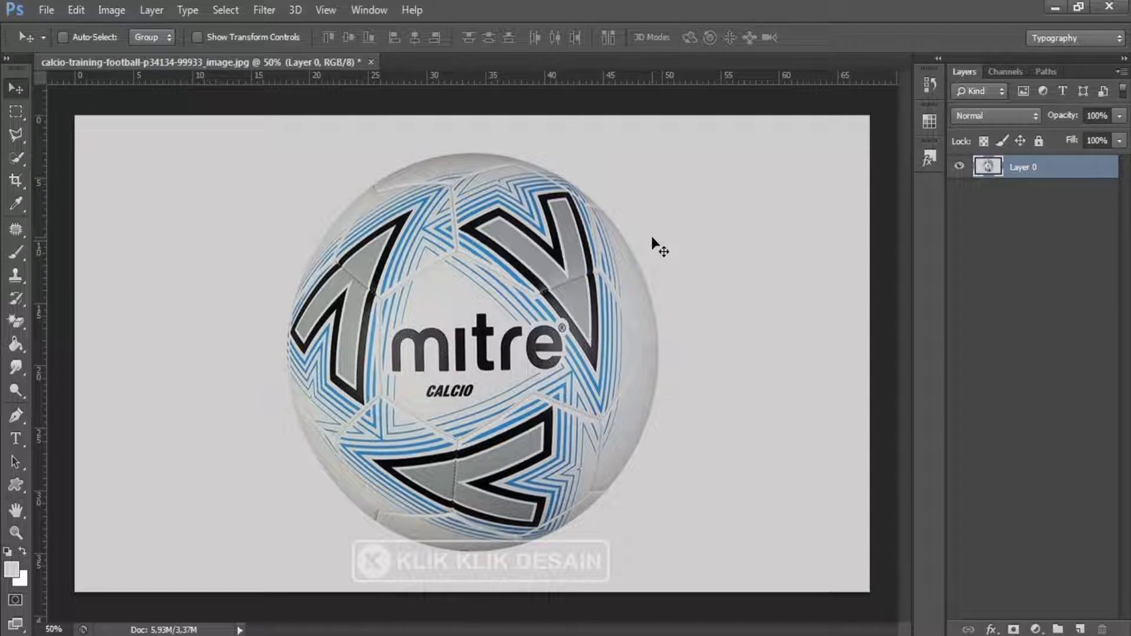
click(20, 322)
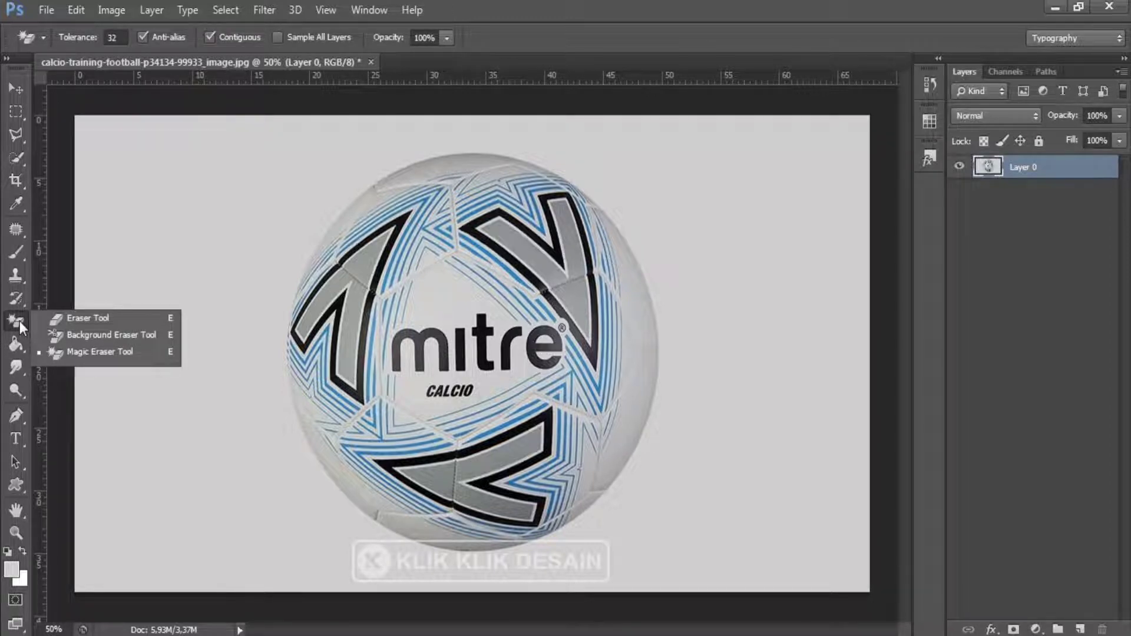
click(113, 353)
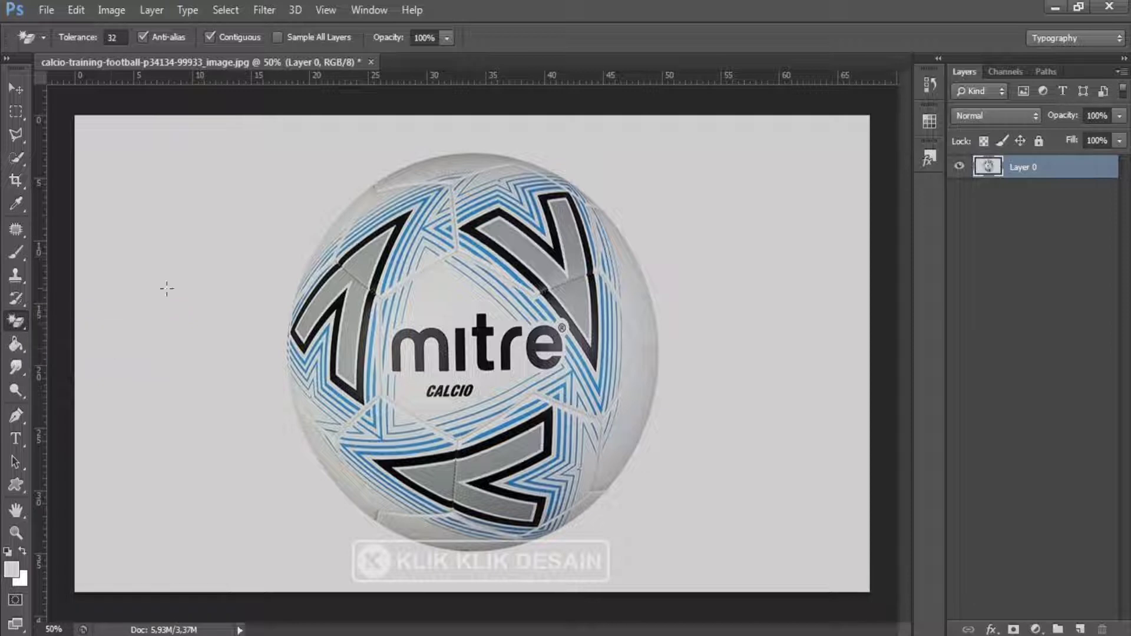
click(238, 285)
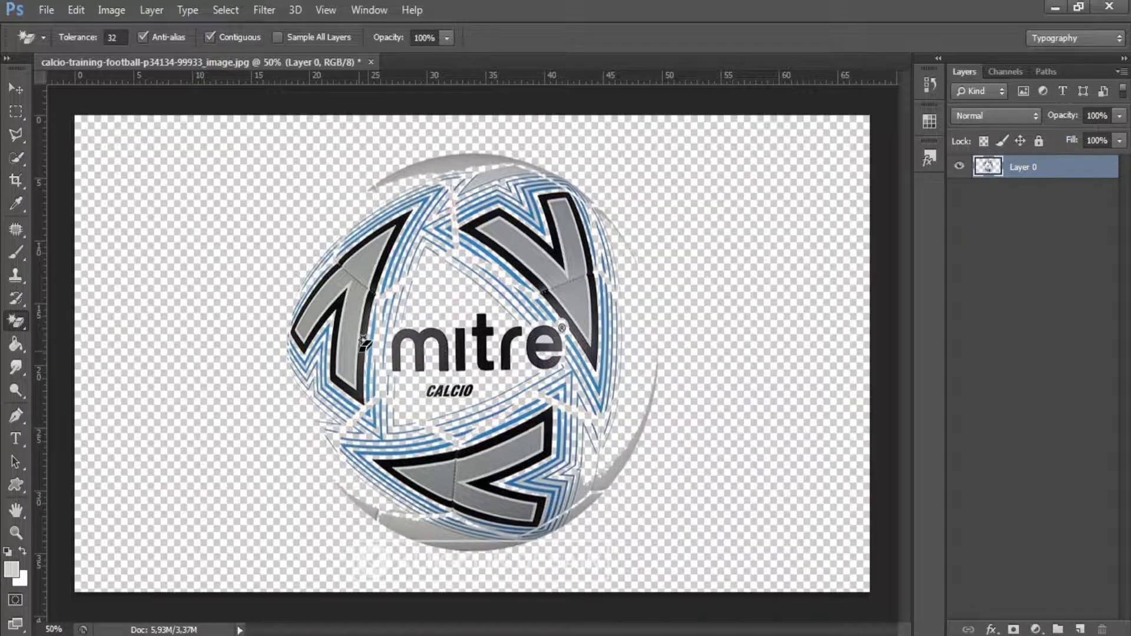
click(15, 89)
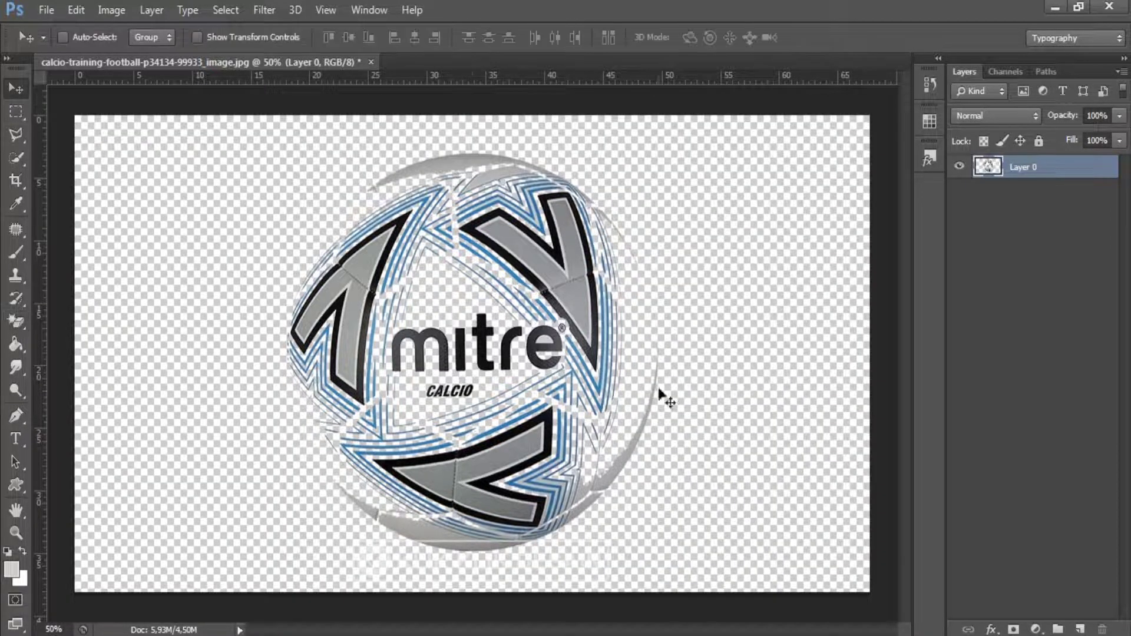
drag(470, 366, 456, 334)
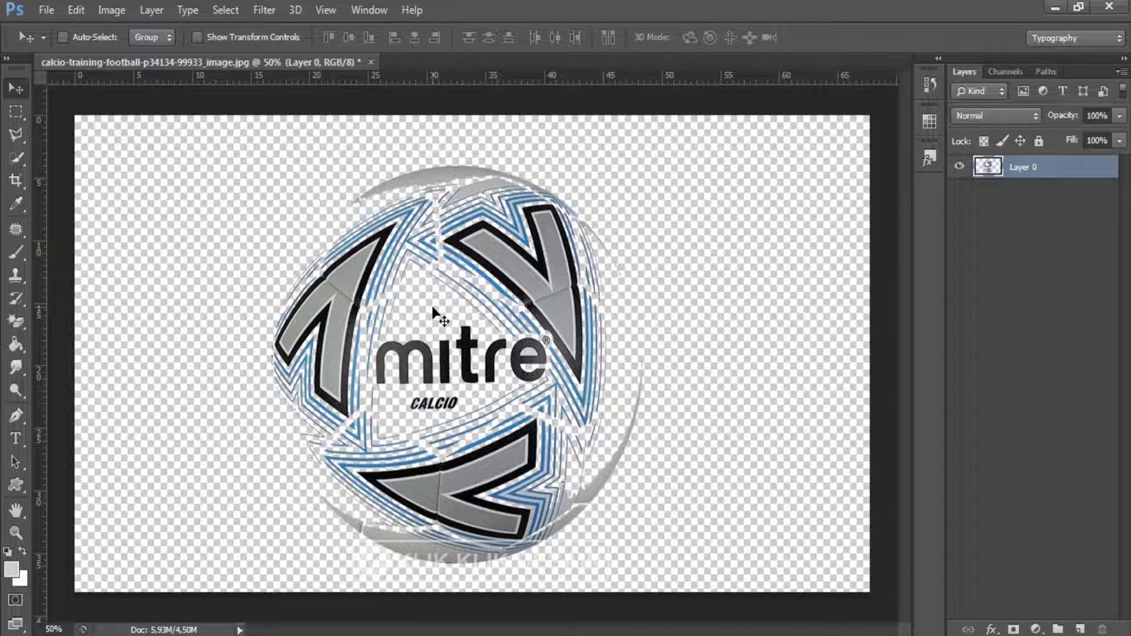
key(shift+Right)
key(shift+Right)
key(shift+Right)
key(shift+Up)
key(shift+Up)
key(shift+Up)
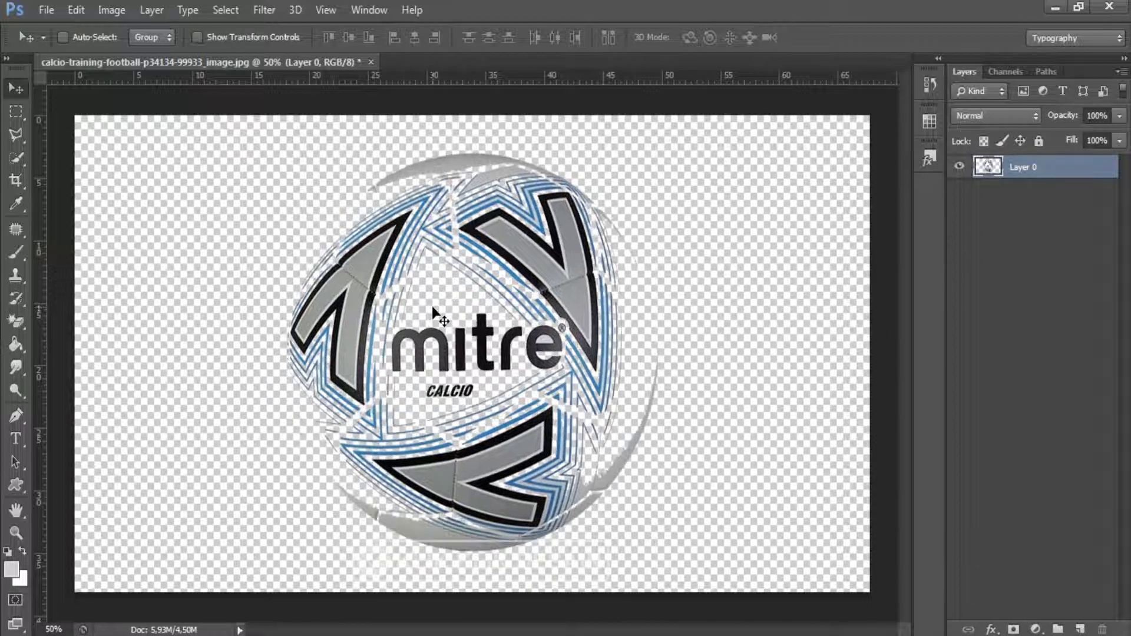
key(ctrl+z)
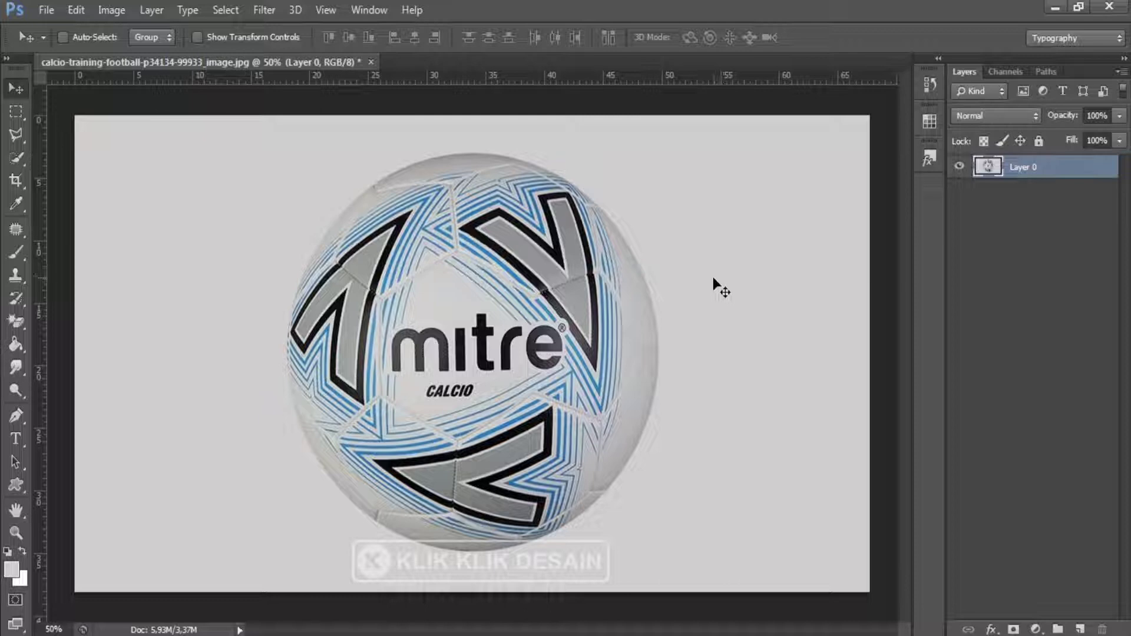
click(18, 325)
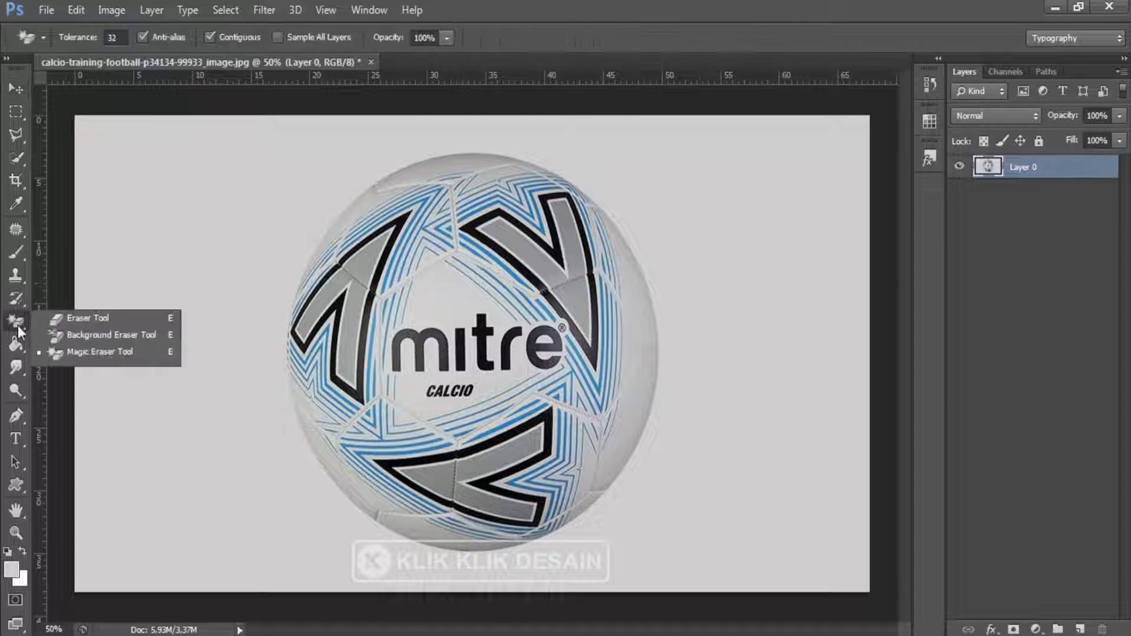
click(59, 355)
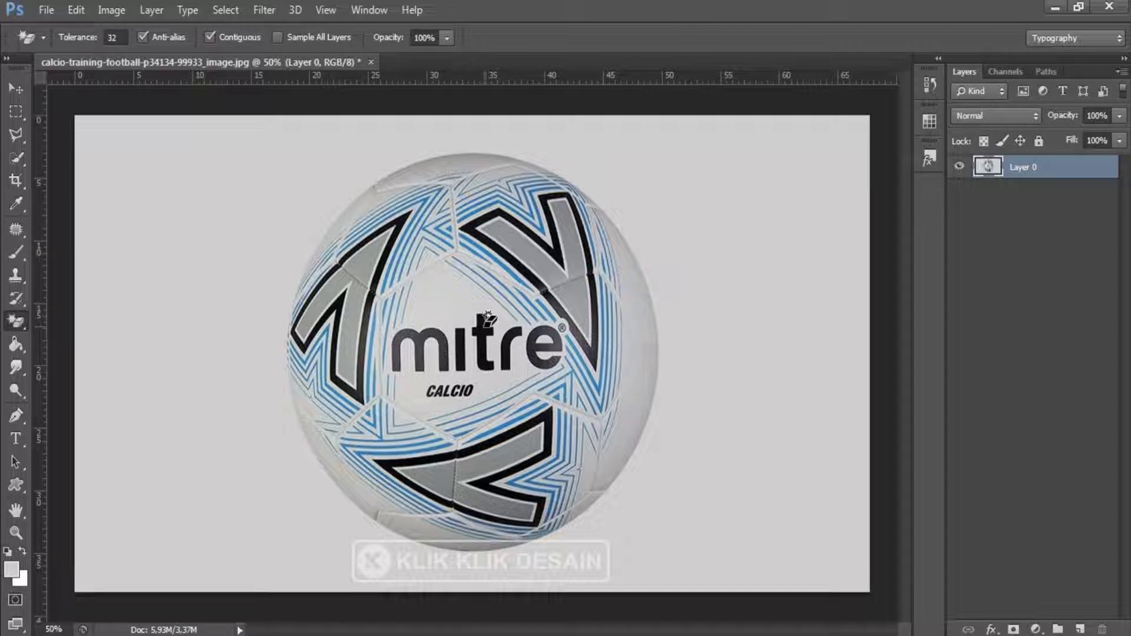
click(702, 565)
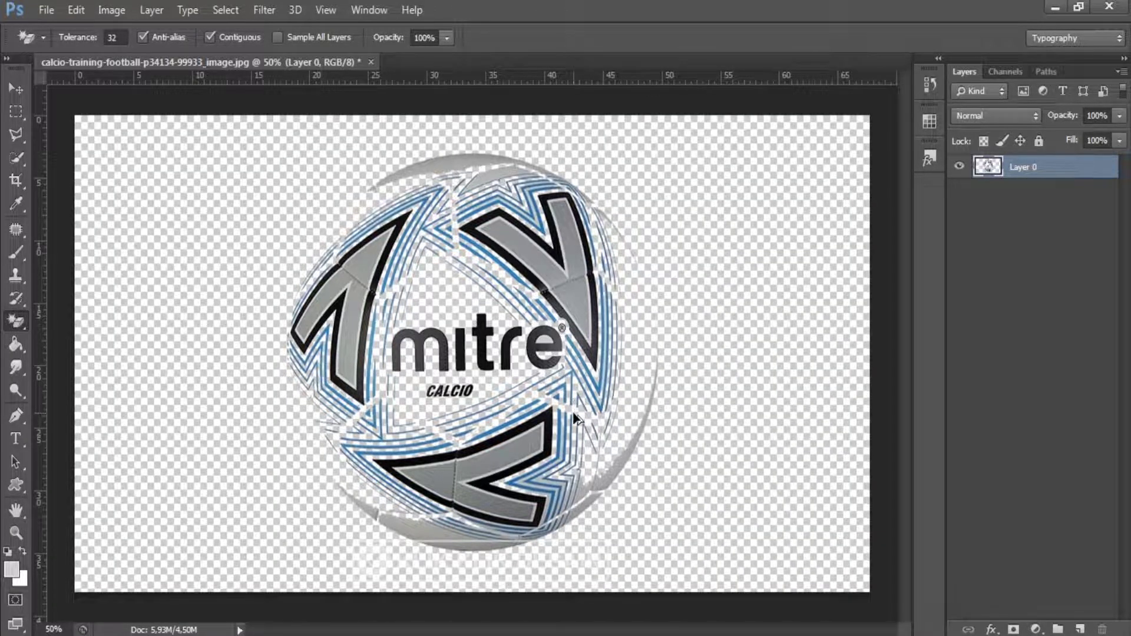
key(ctrl+z)
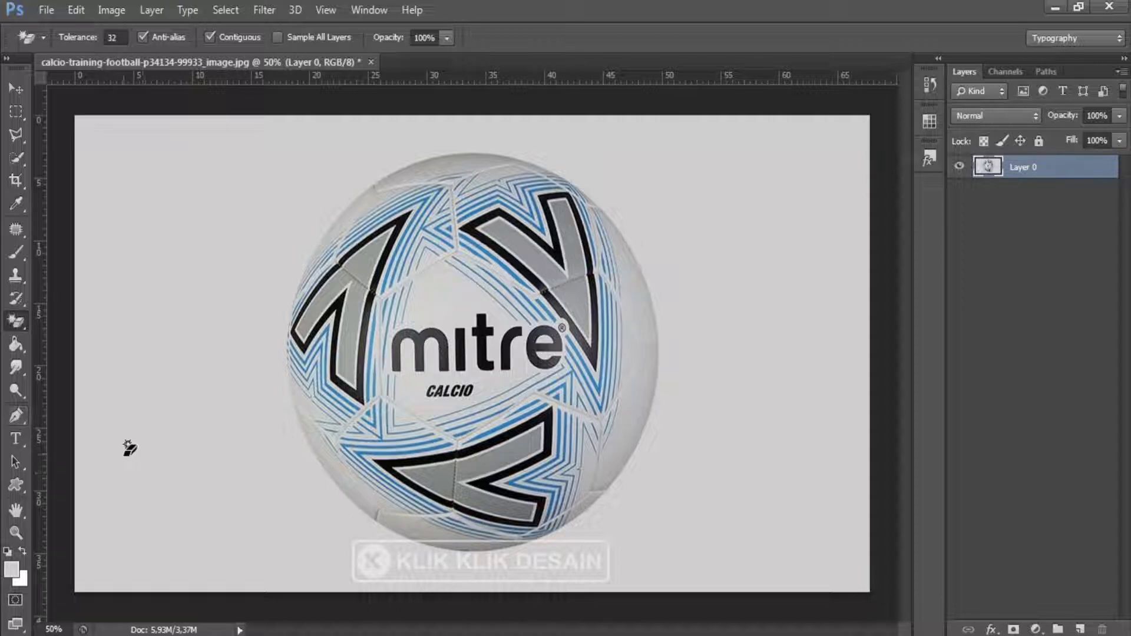
click(13, 419)
right_click(13, 420)
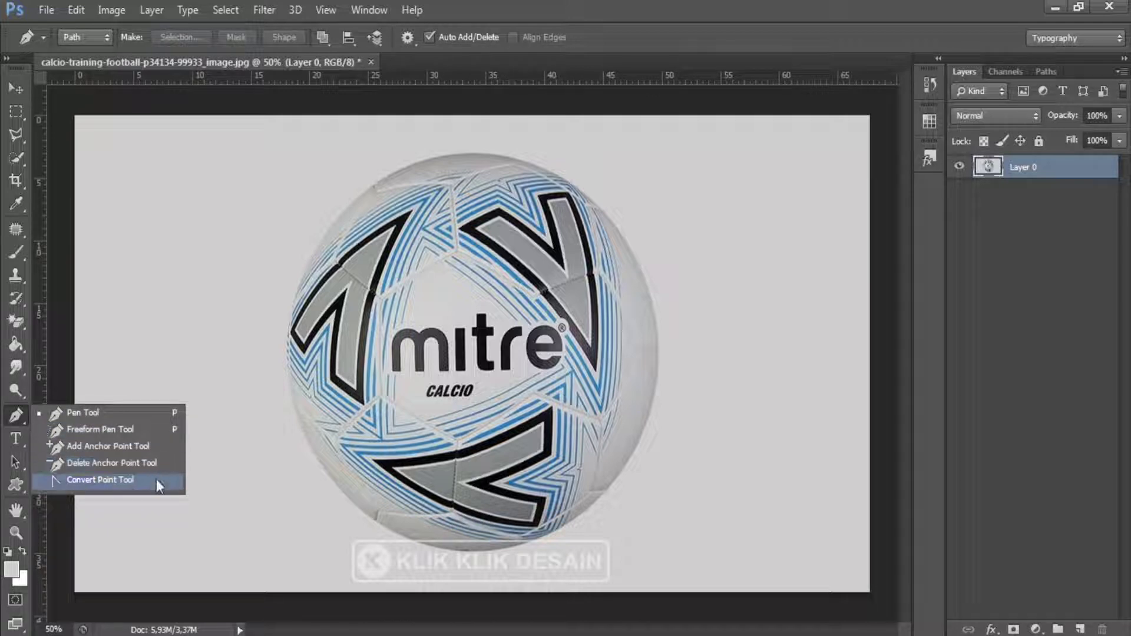
click(139, 414)
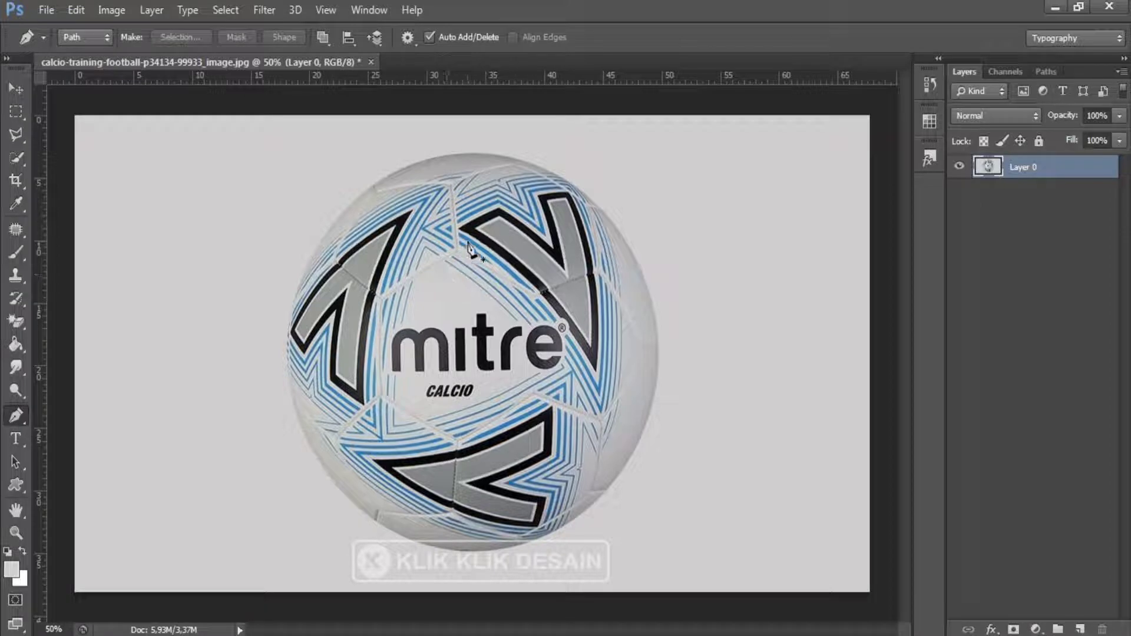
click(469, 152)
click(521, 157)
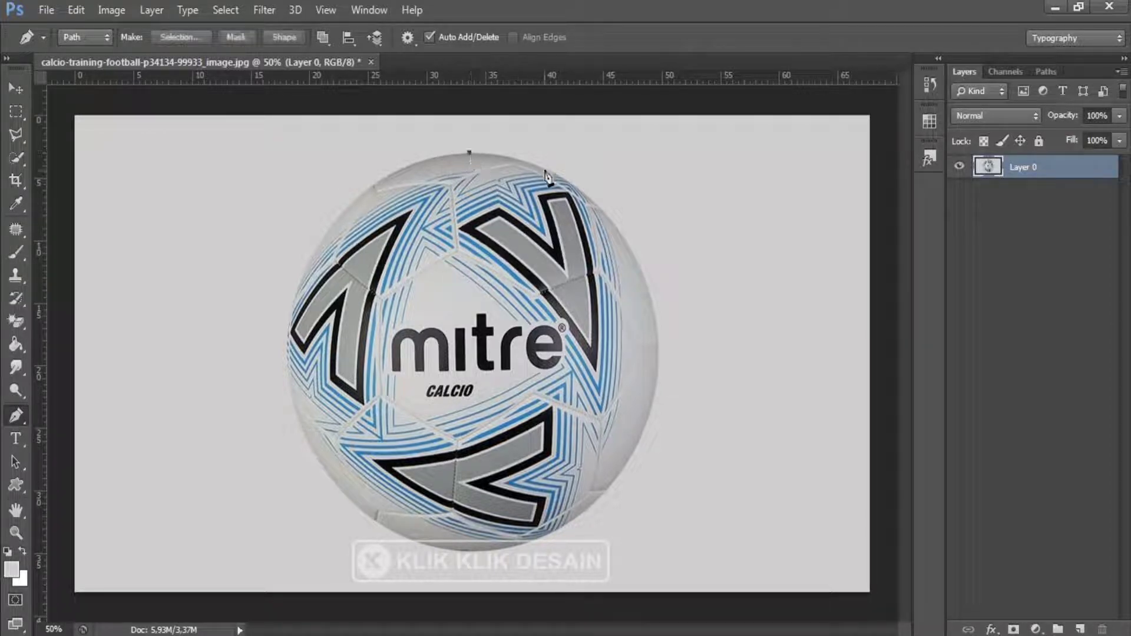
click(545, 170)
click(568, 183)
click(604, 218)
click(635, 260)
click(645, 284)
click(654, 332)
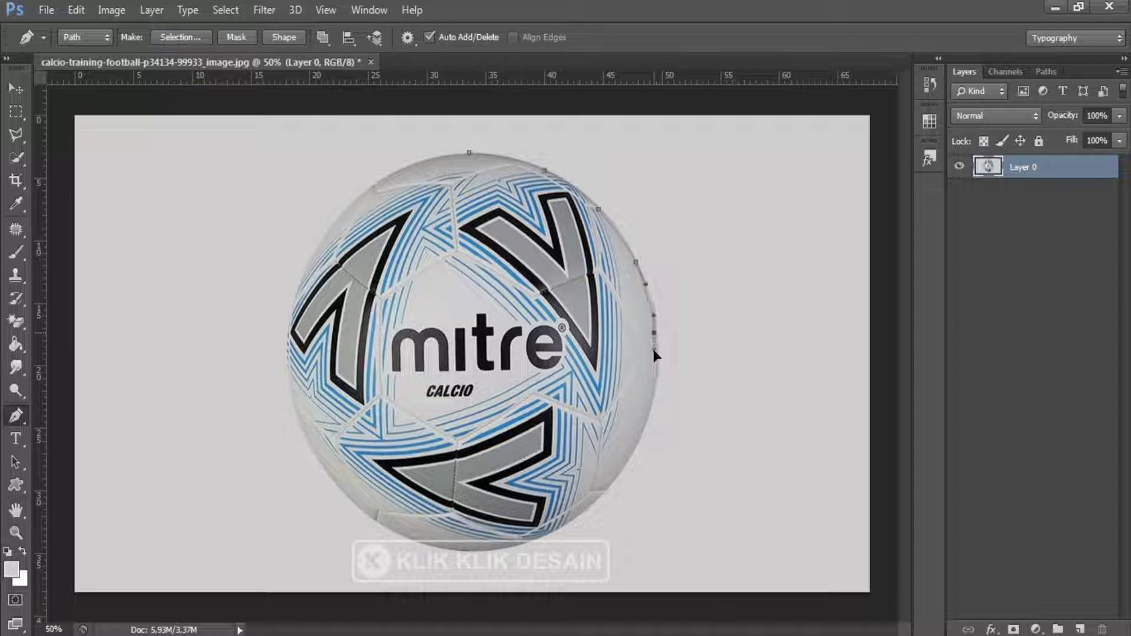
click(654, 353)
key(ctrl+alt+z)
key(ctrl+alt+z)
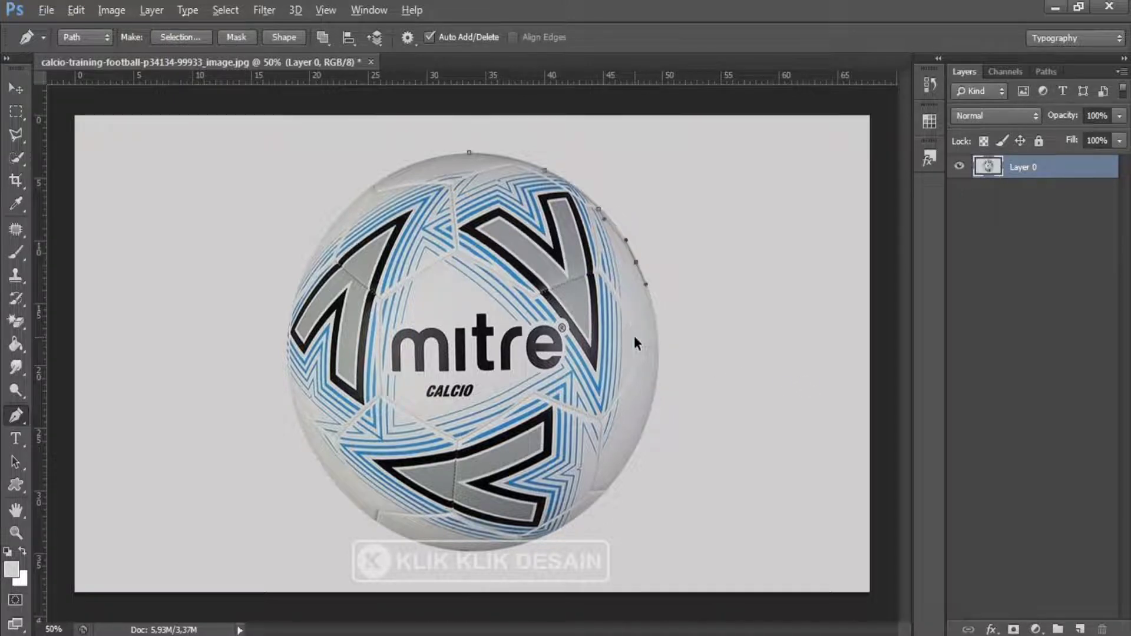
key(ctrl+alt+z)
key(ctrl+alt+z)
key(ctrl+alt+z)
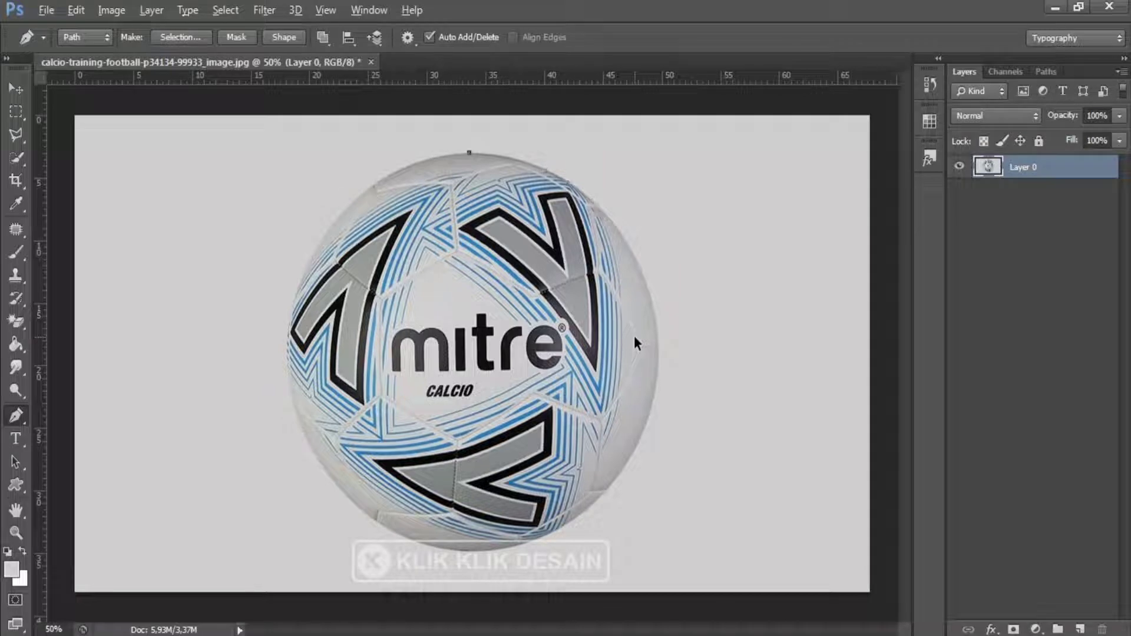
key(ctrl+alt+z)
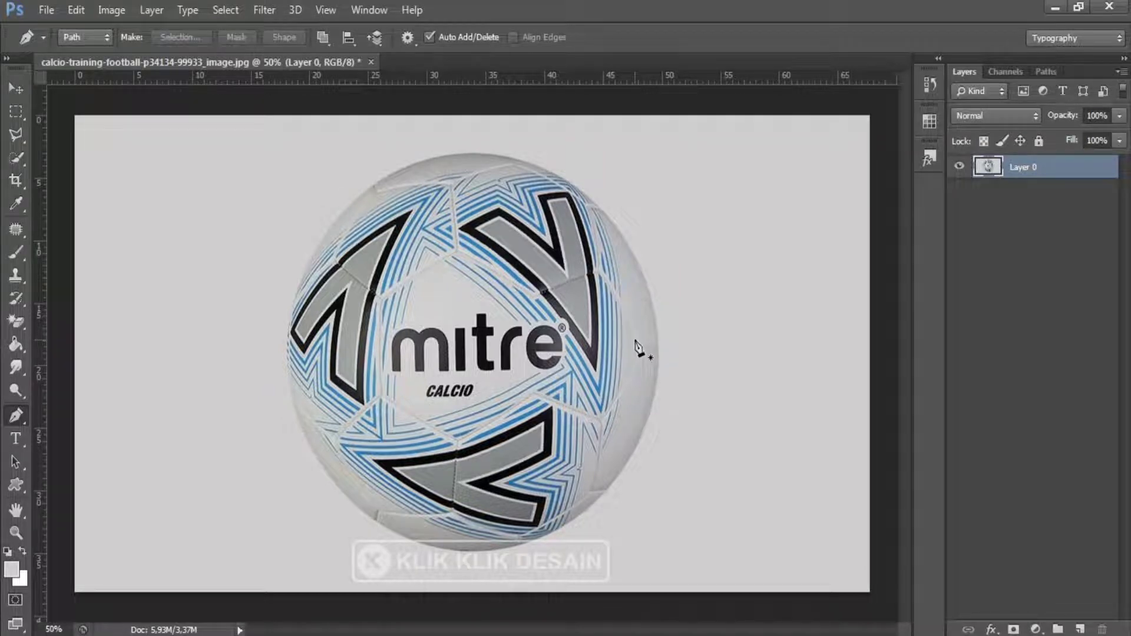
click(23, 94)
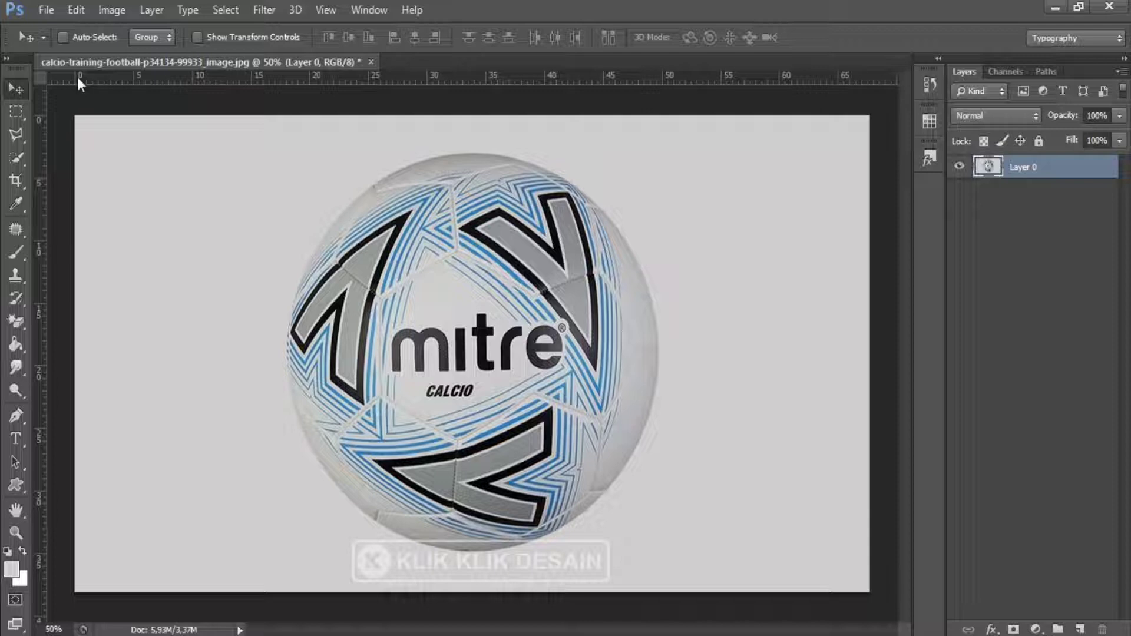
drag(79, 83, 223, 95)
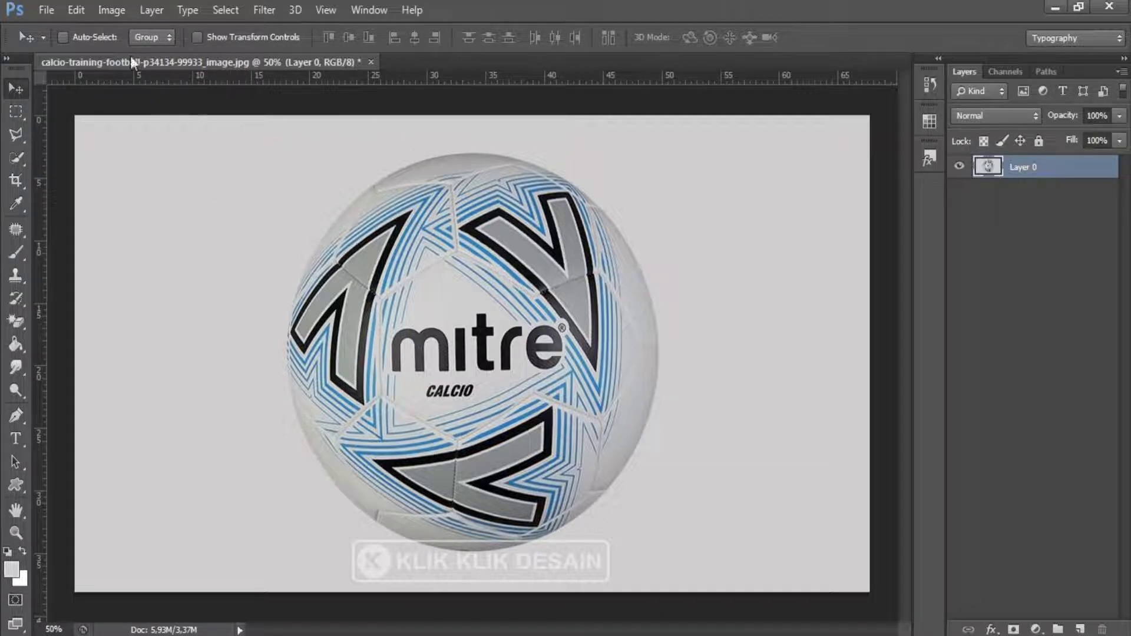
click(73, 10)
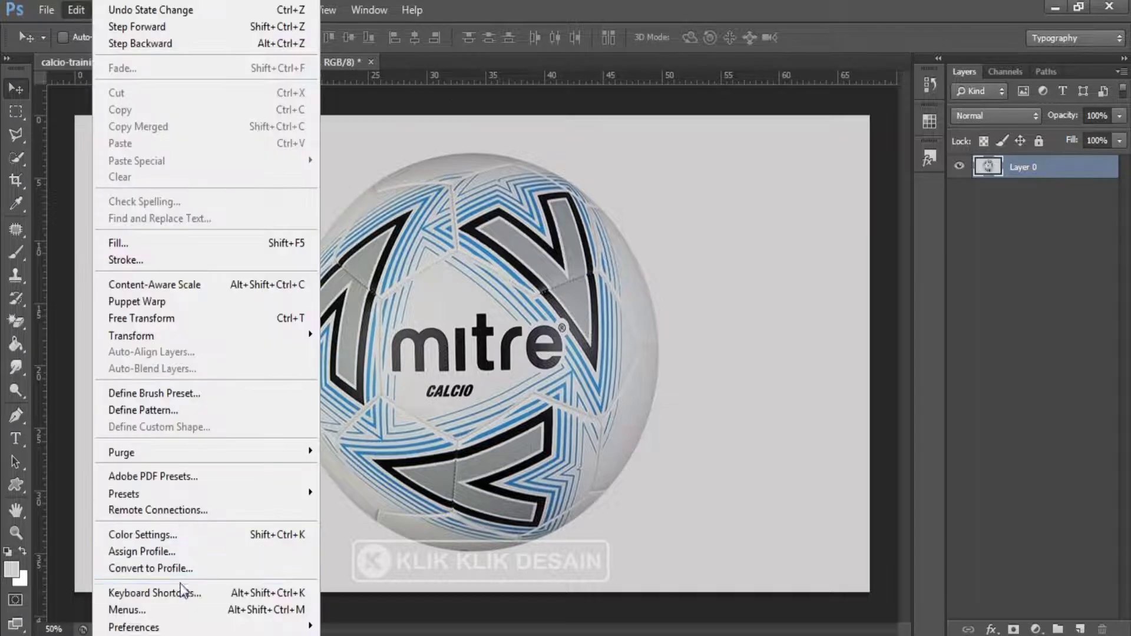
Drag a vertical guide through the ball's centre and a horizontal guide through its middle.
click(679, 18)
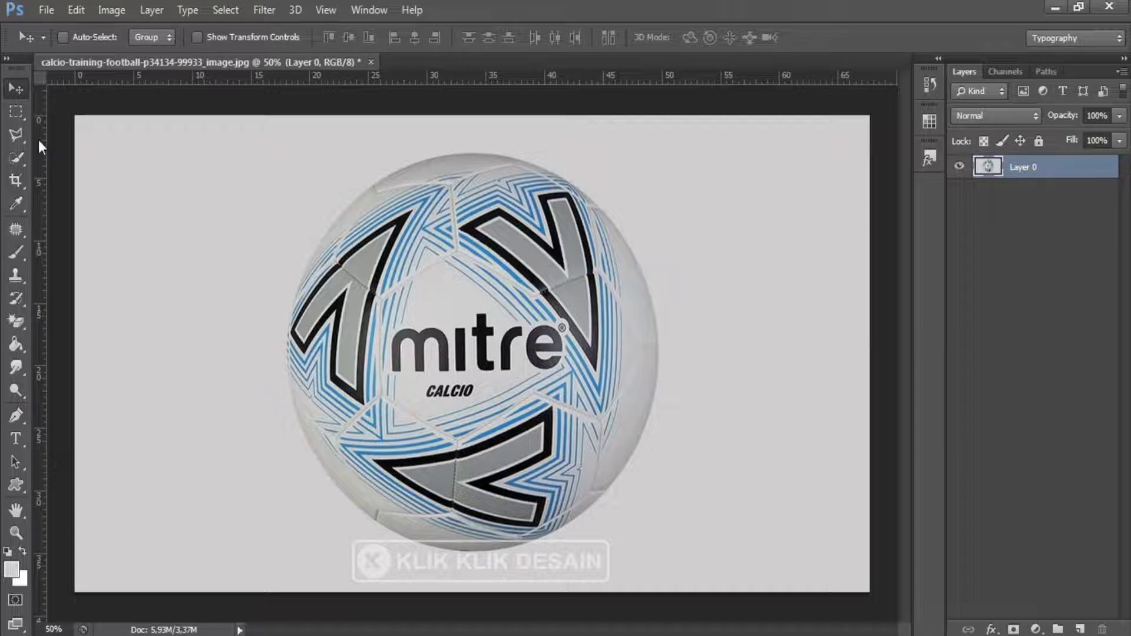
drag(39, 142, 226, 169)
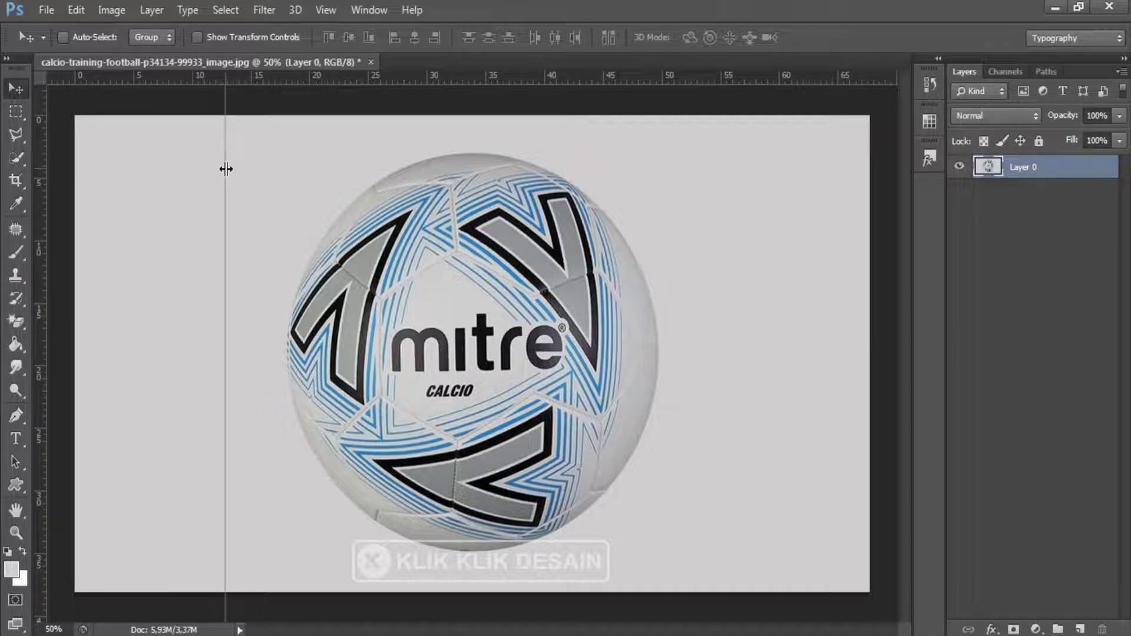
mouse_move(225, 169)
mouse_down()
mouse_move(223, 203)
mouse_move(245, 209)
mouse_move(471, 221)
mouse_up()
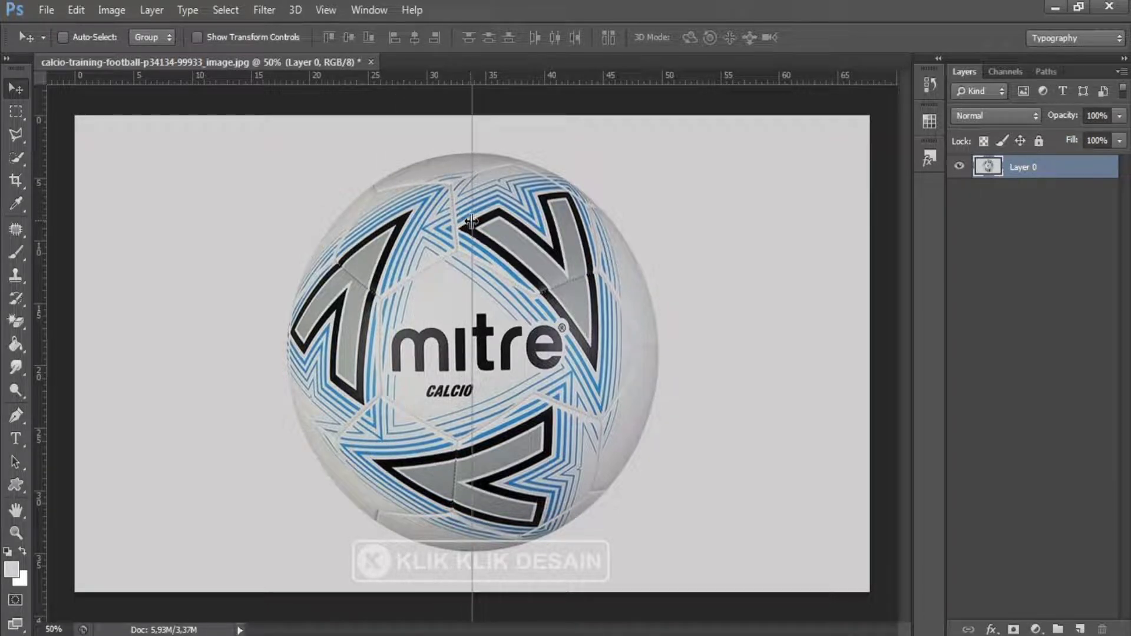
drag(471, 221, 471, 221)
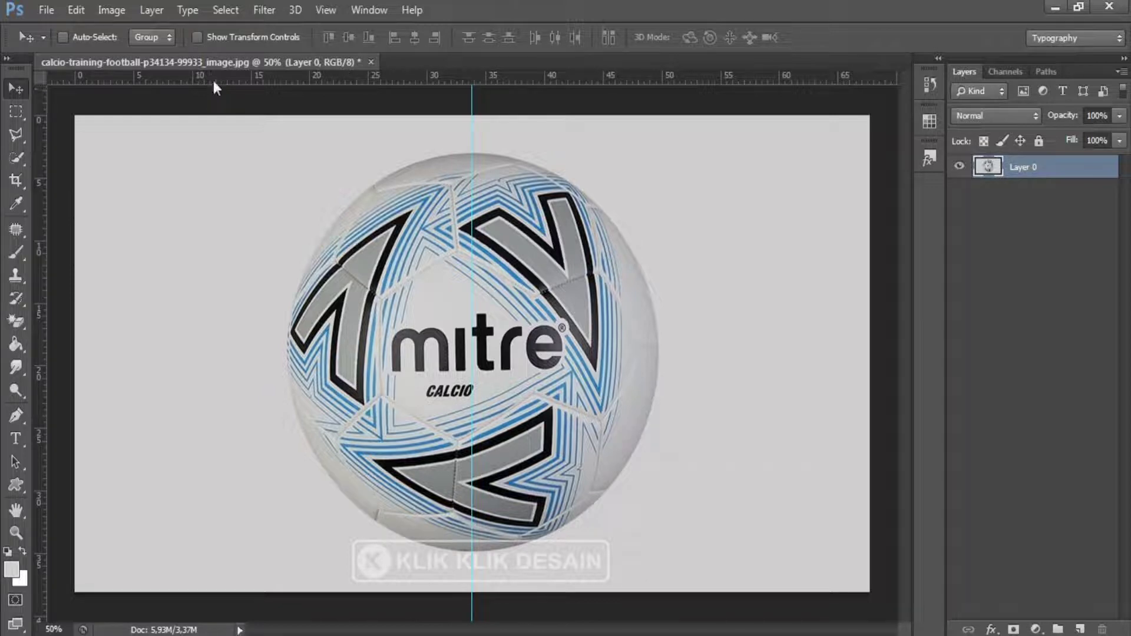
drag(213, 79, 219, 291)
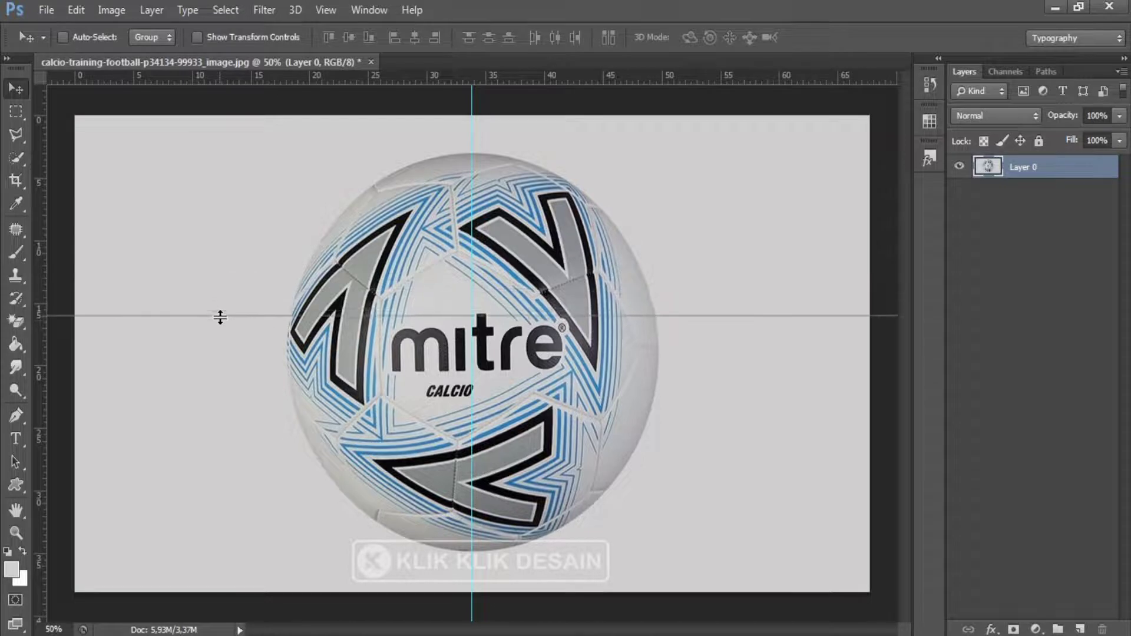
drag(219, 292, 220, 353)
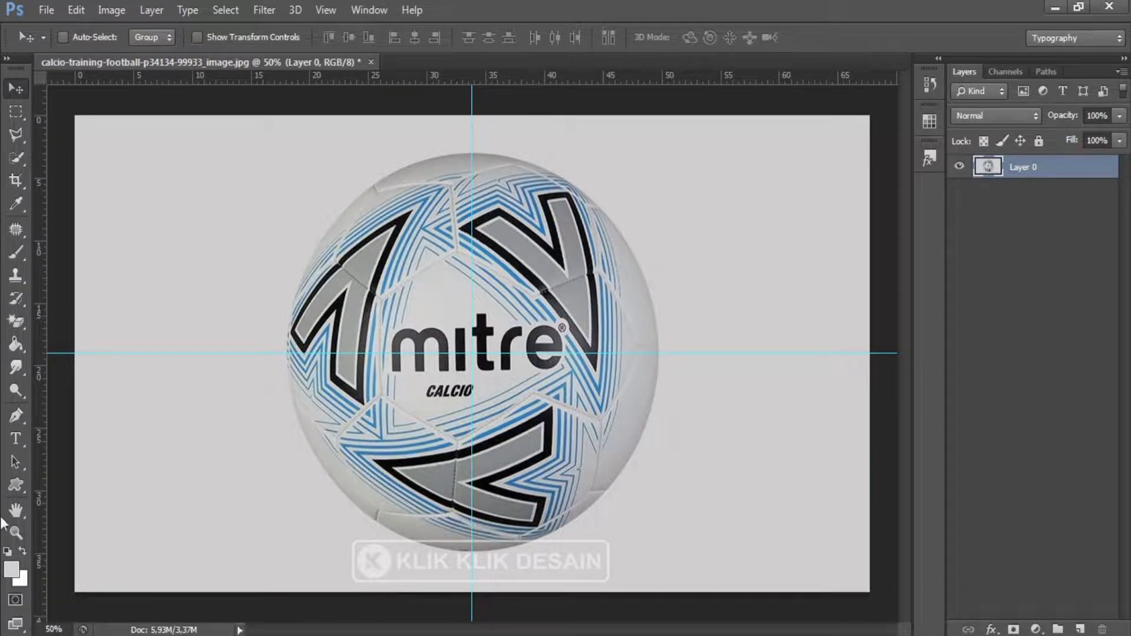
With the Pen Tool, place curved anchors at the ball's top and right edges.
click(15, 417)
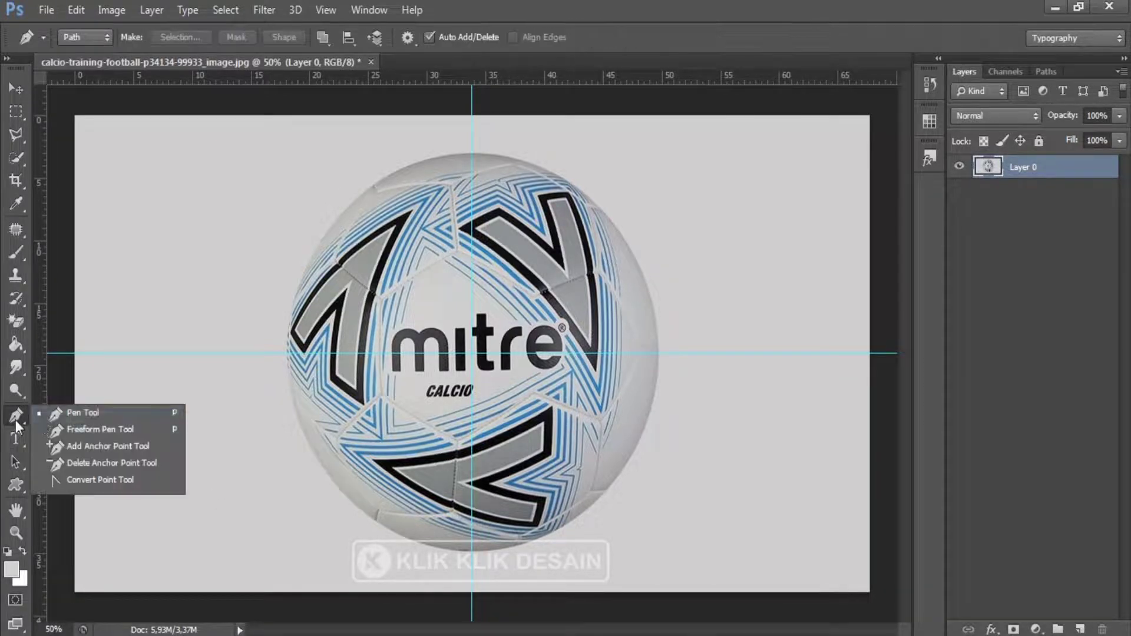
click(76, 416)
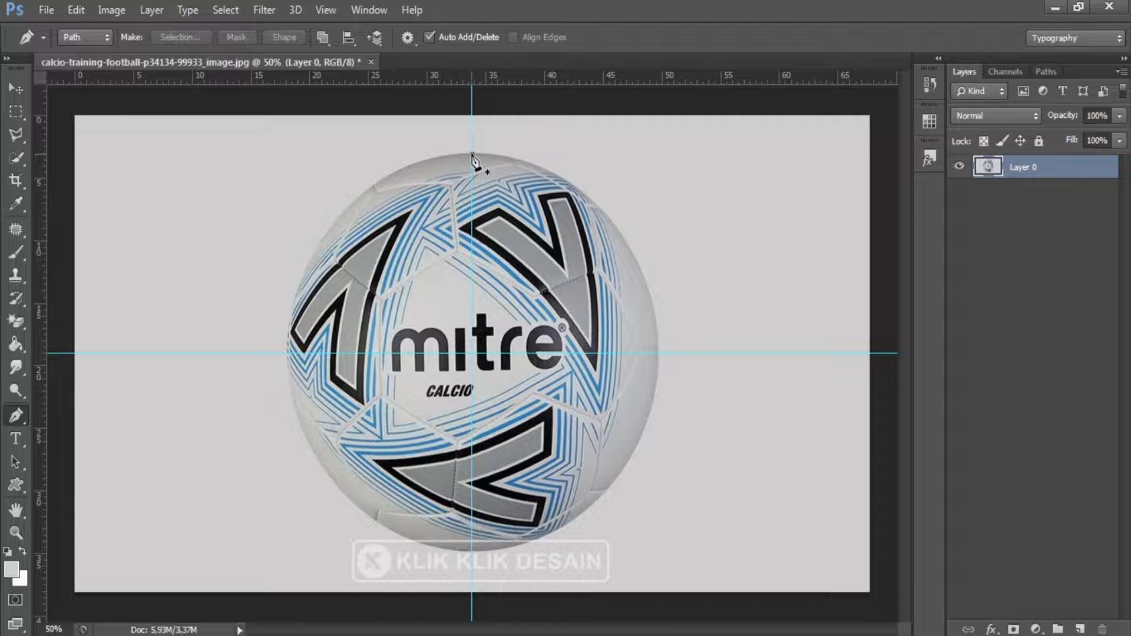
mouse_move(472, 155)
mouse_down()
mouse_move(368, 155)
mouse_move(560, 155)
mouse_up()
drag(560, 157, 562, 159)
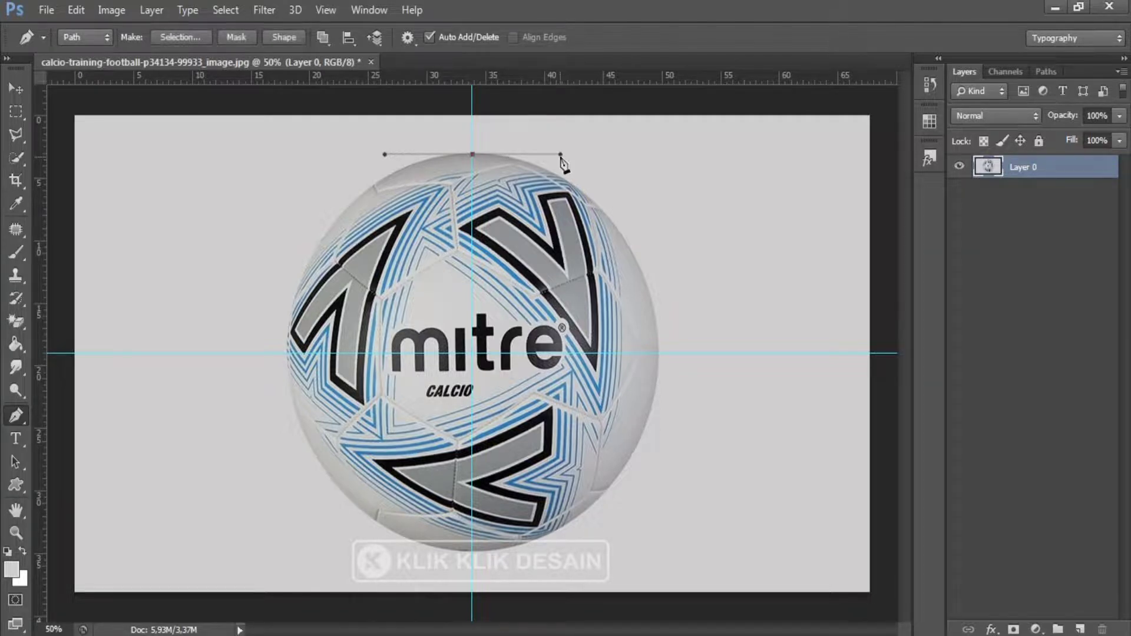
click(659, 354)
mouse_move(659, 354)
mouse_down()
mouse_move(652, 488)
mouse_move(655, 478)
mouse_up()
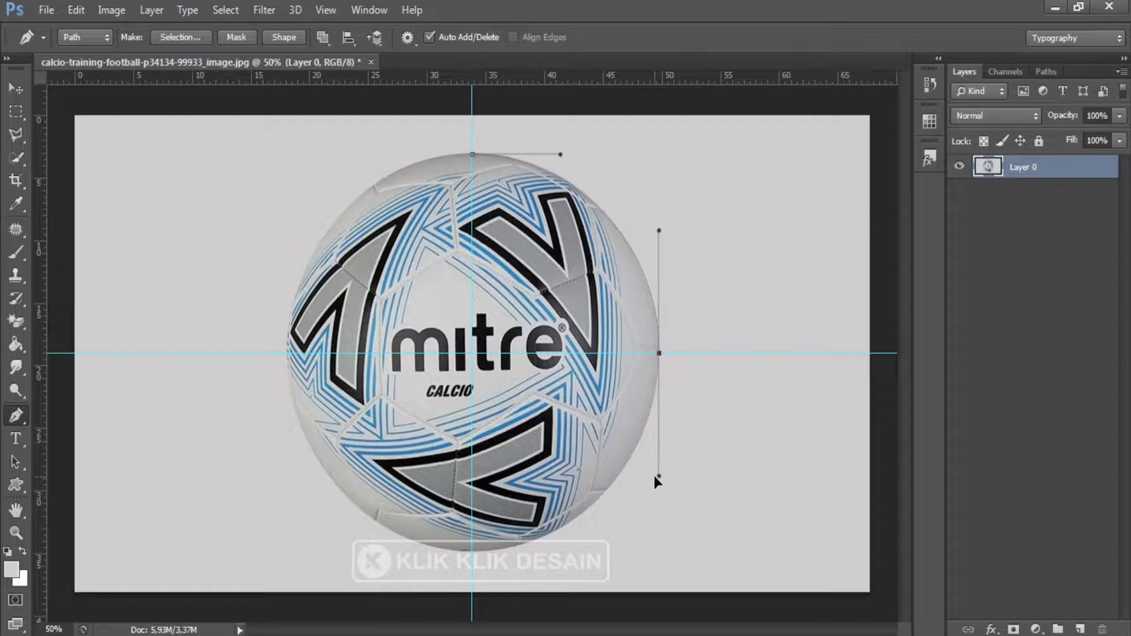
Add curved anchors at the ball's bottom and left edges and close the path at the top.
click(471, 552)
drag(472, 554, 390, 554)
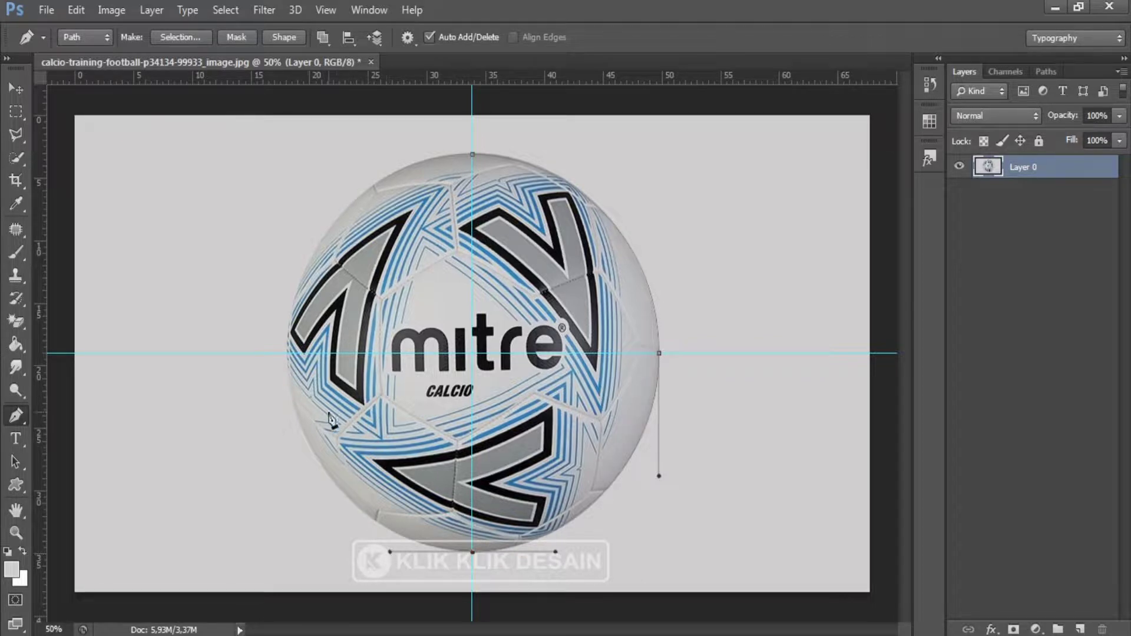
click(287, 353)
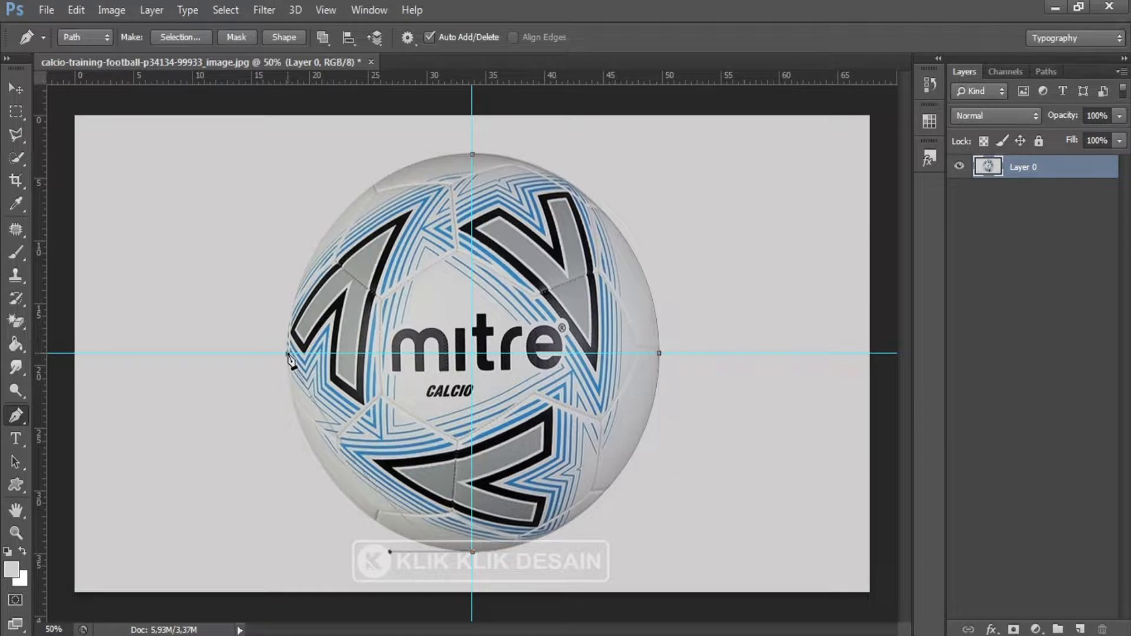
drag(289, 357, 278, 235)
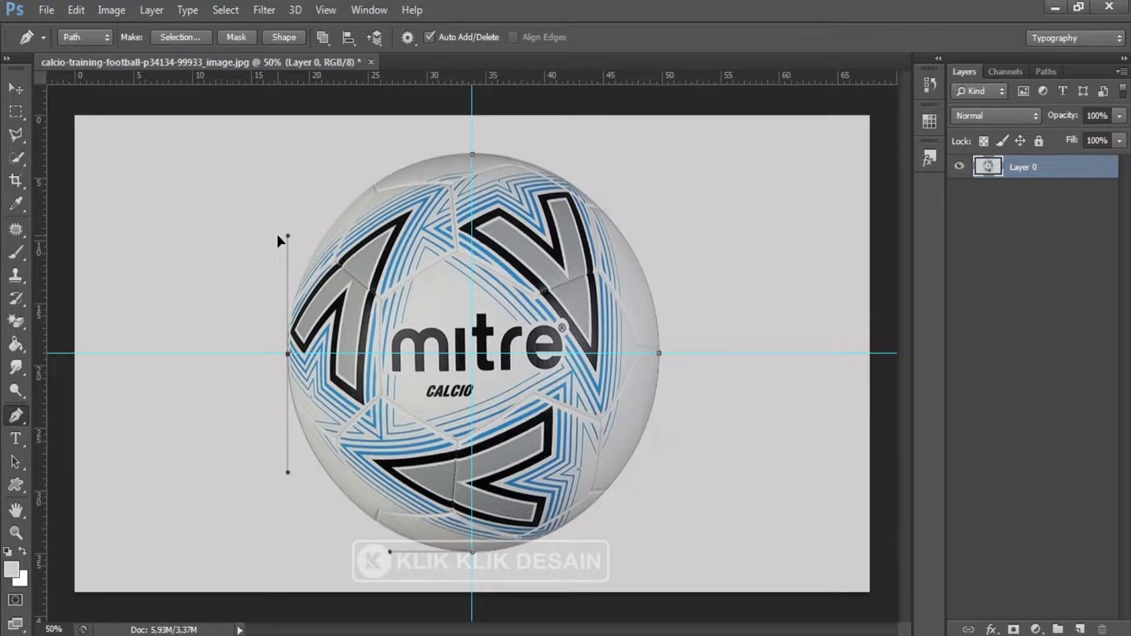
click(473, 155)
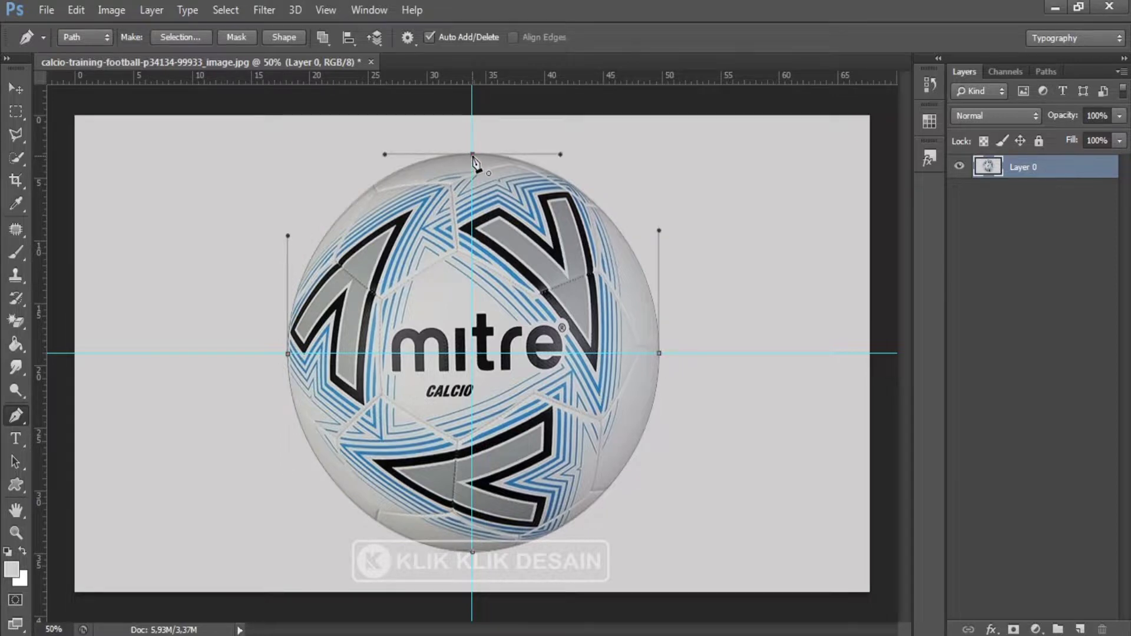
key(Return)
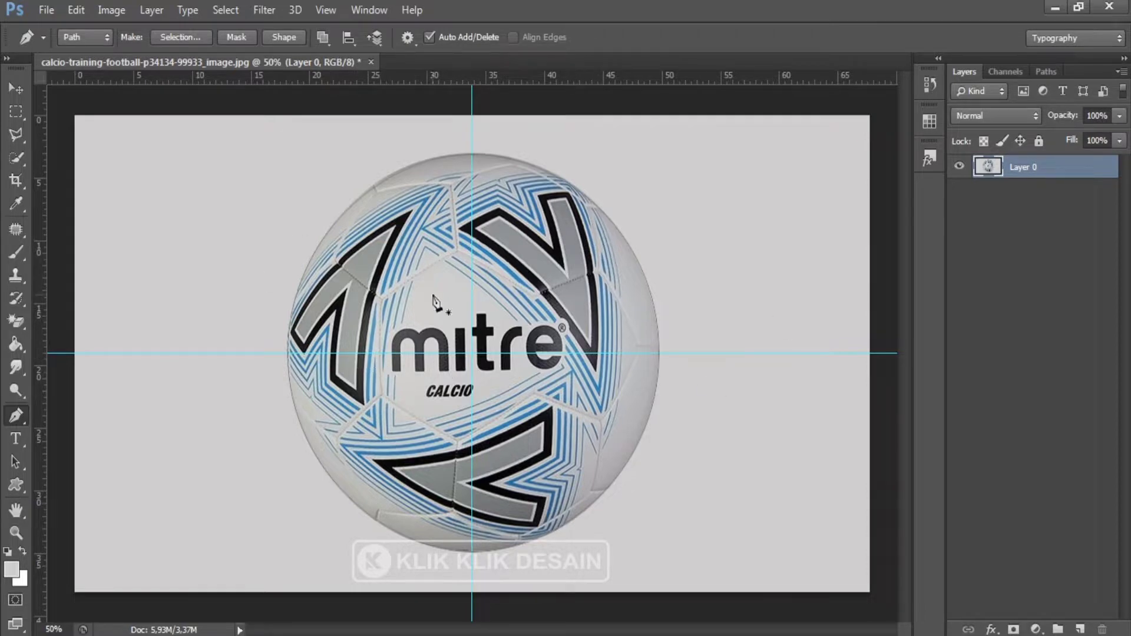
Turn the path into a selection, add a layer mask, and nudge the ball up-left.
right_click(653, 302)
click(684, 342)
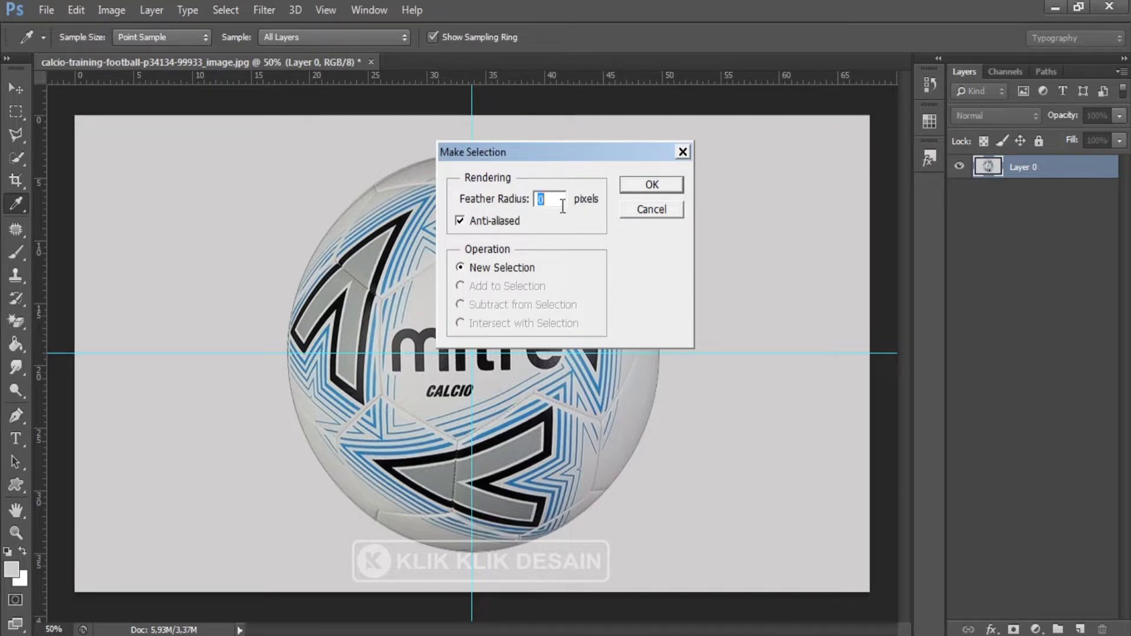
click(652, 185)
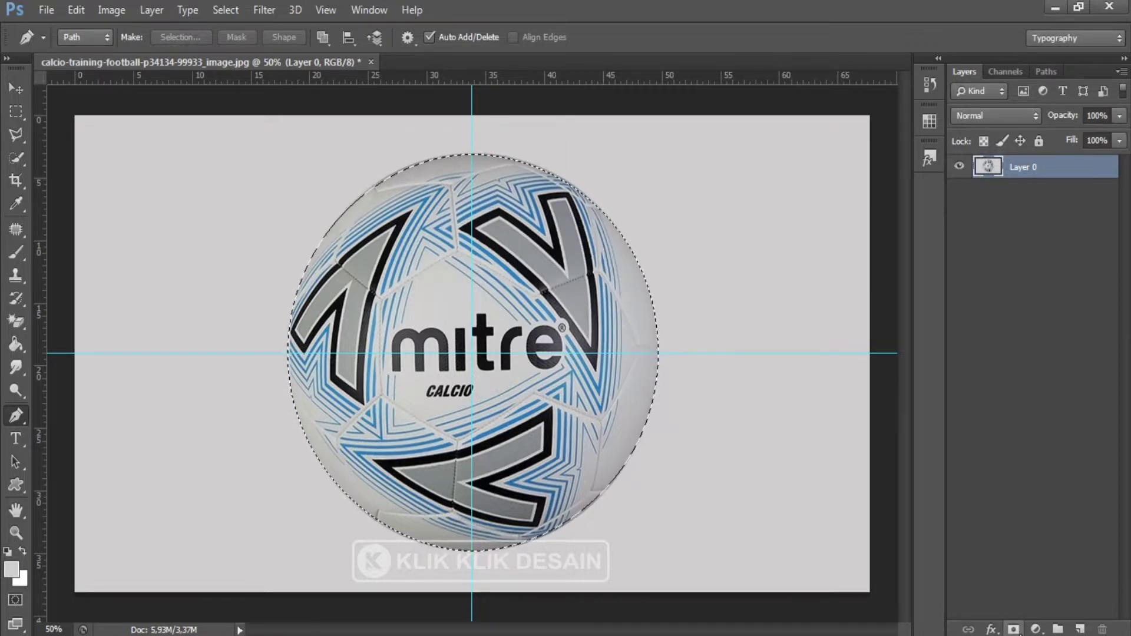
click(1013, 630)
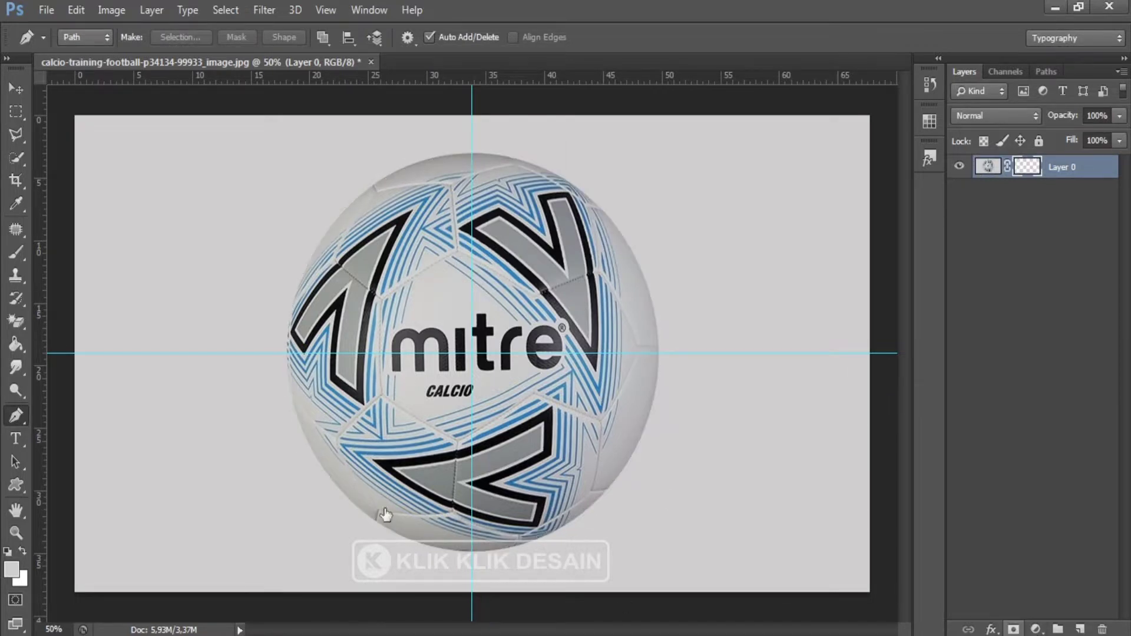
click(11, 88)
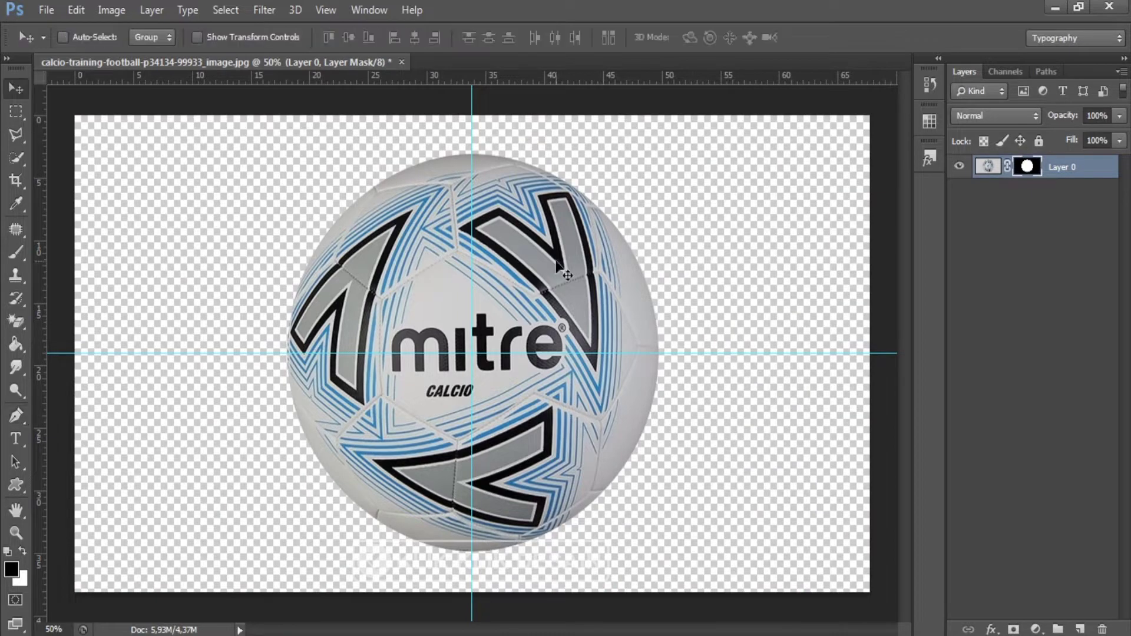
mouse_move(586, 279)
mouse_down()
mouse_move(565, 259)
mouse_move(566, 269)
mouse_up()
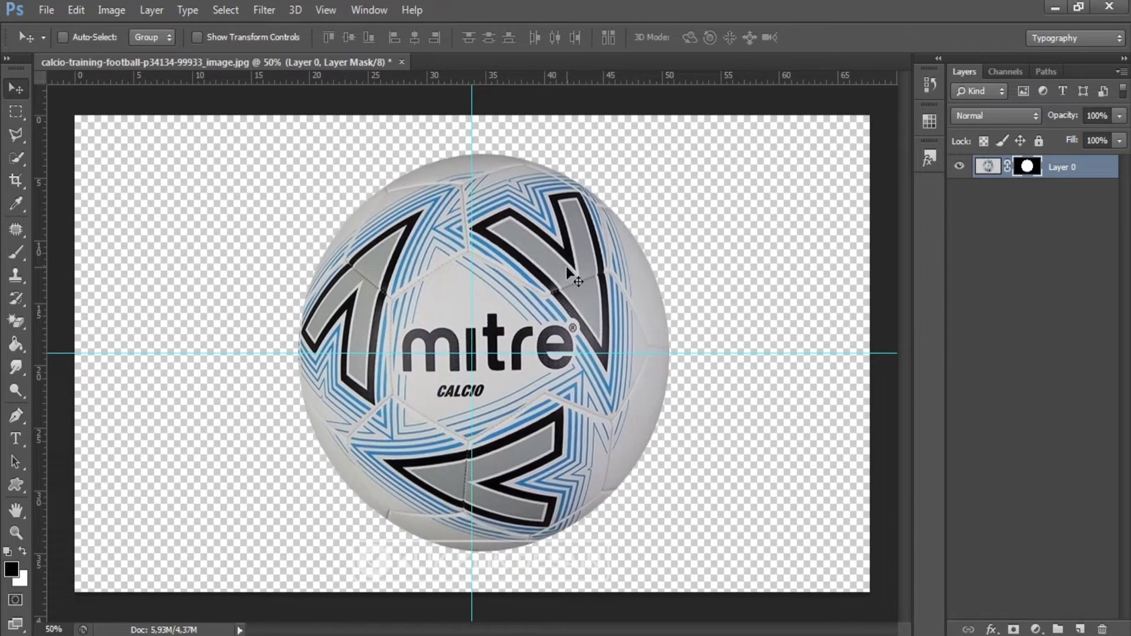
Undo the mask, copy the ball selection to Layer 1, hide Layer 0, and nudge the ball.
key(ctrl+alt+z)
key(ctrl+alt+z)
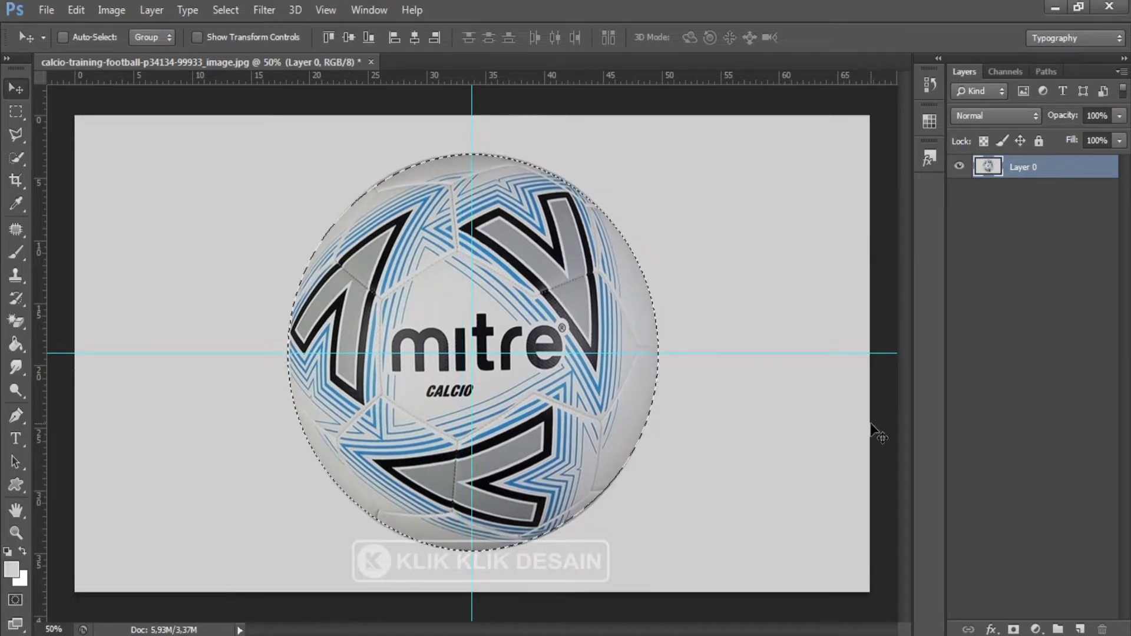
key(ctrl+j)
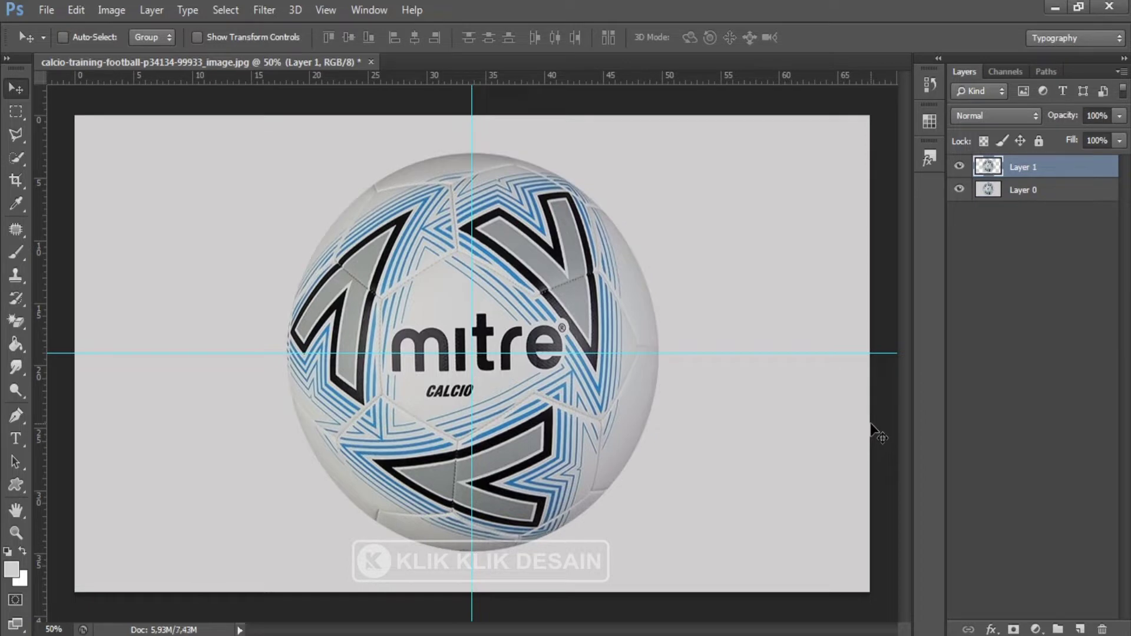
click(959, 189)
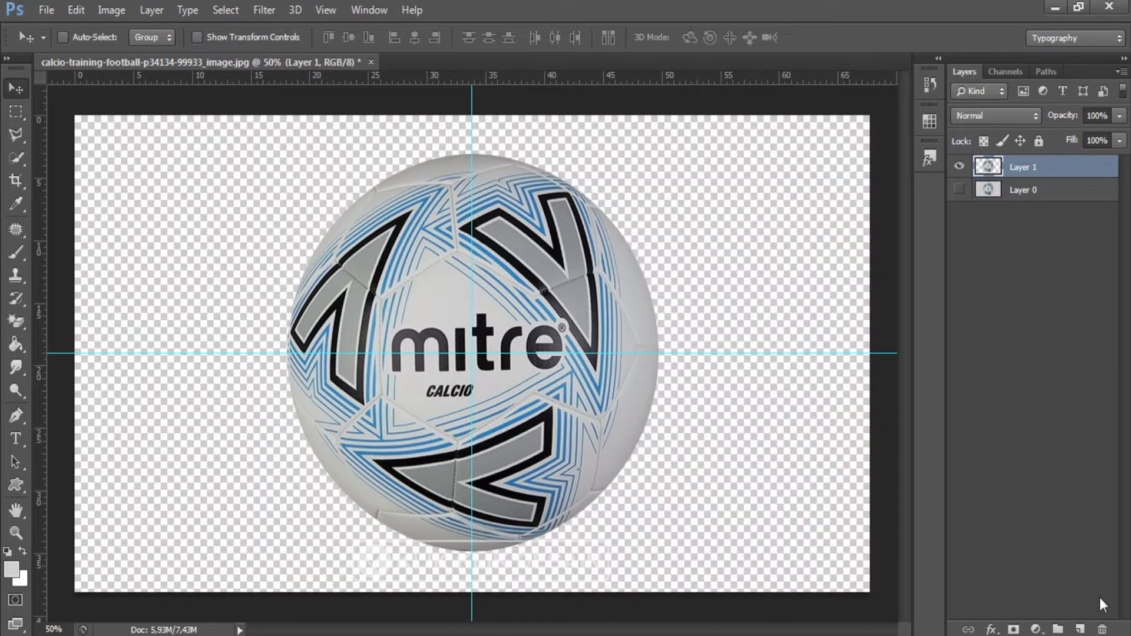
mouse_move(543, 335)
mouse_down()
mouse_move(533, 316)
mouse_move(583, 300)
mouse_up()
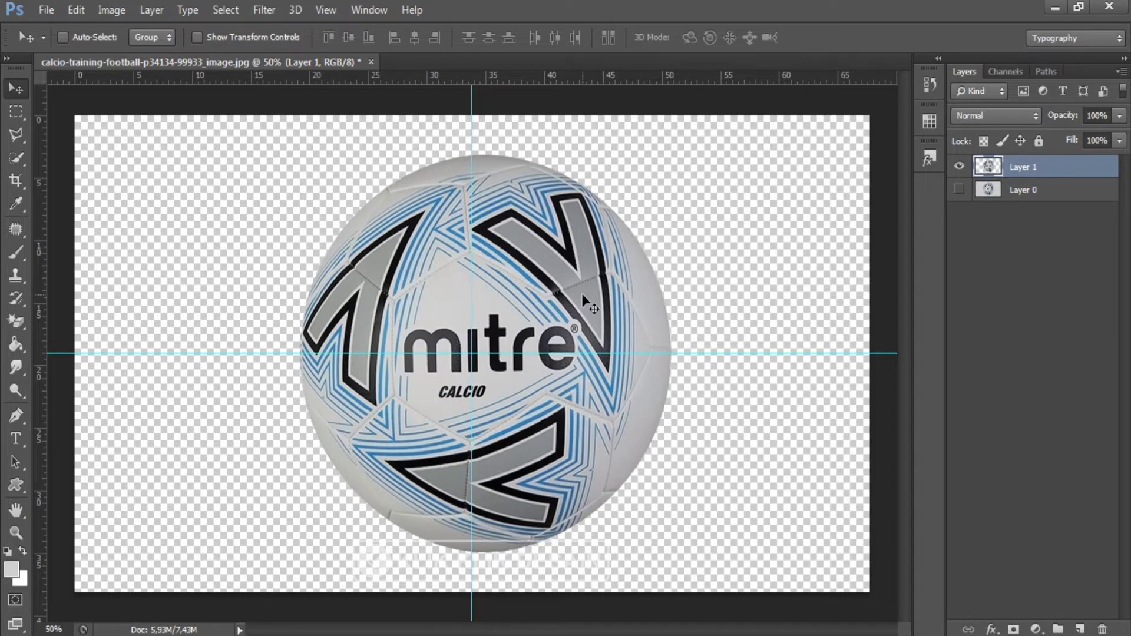